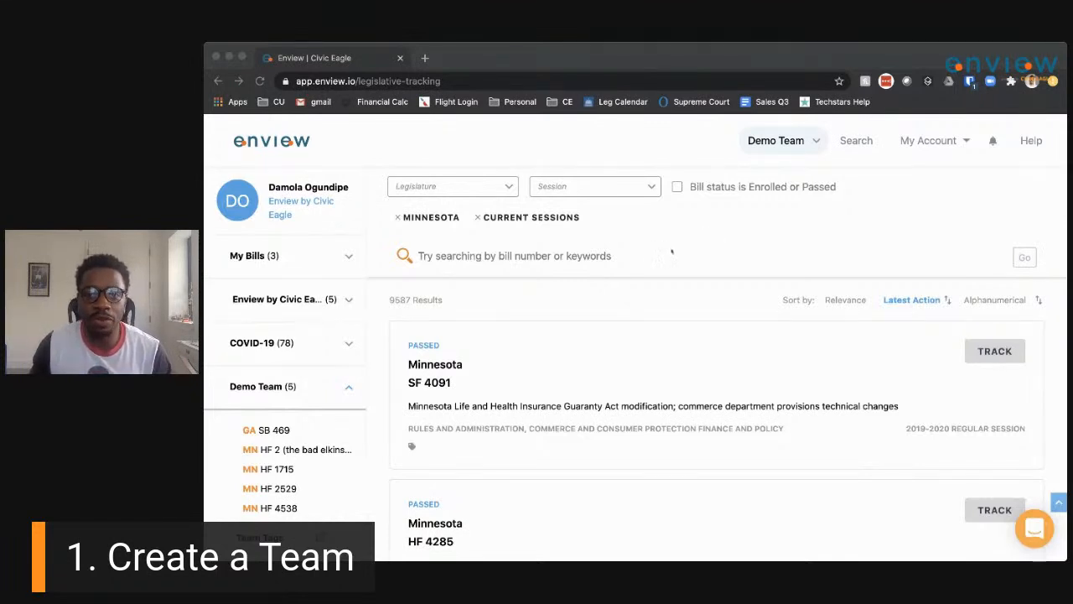
From the Demo Team switcher, choose New Team to open the Create a new team form.
click(547, 237)
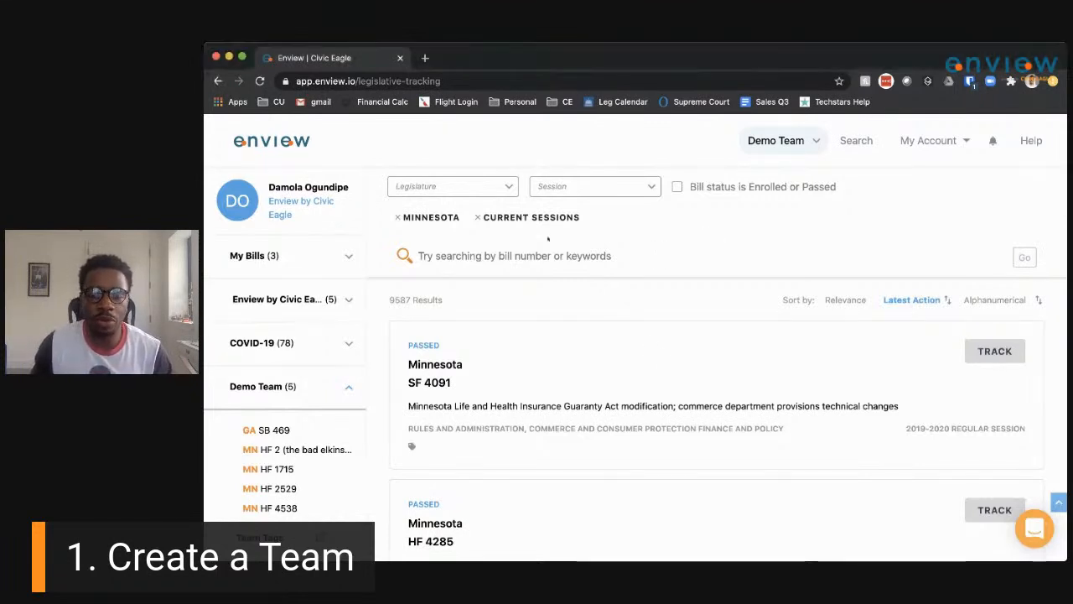
click(813, 144)
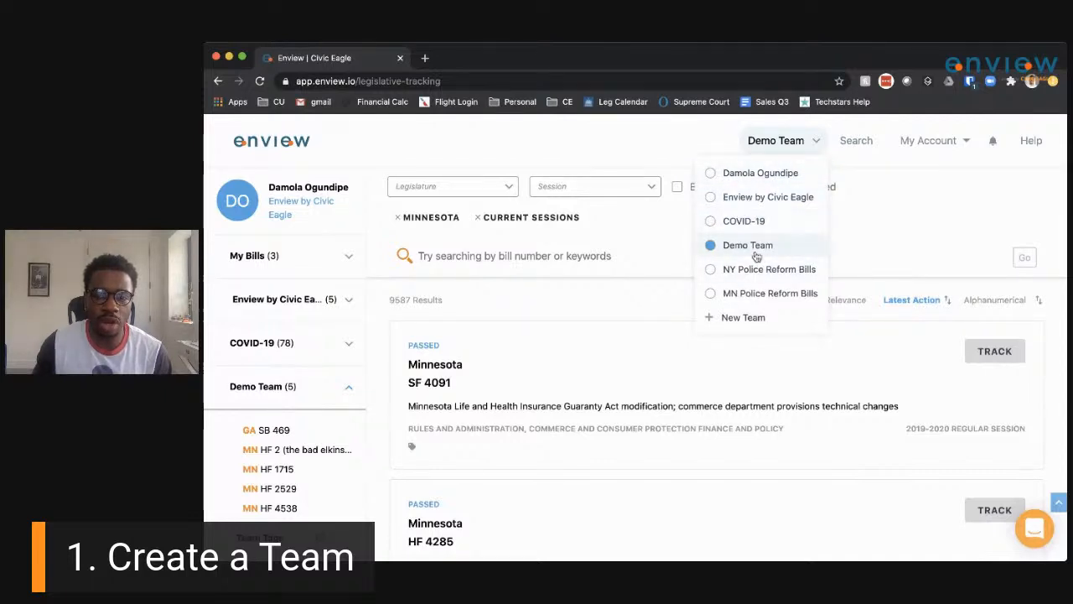
click(749, 319)
Create team 'Coalition on Police Reform' with a description about midwest members tracking police reform legislation.
click(765, 284)
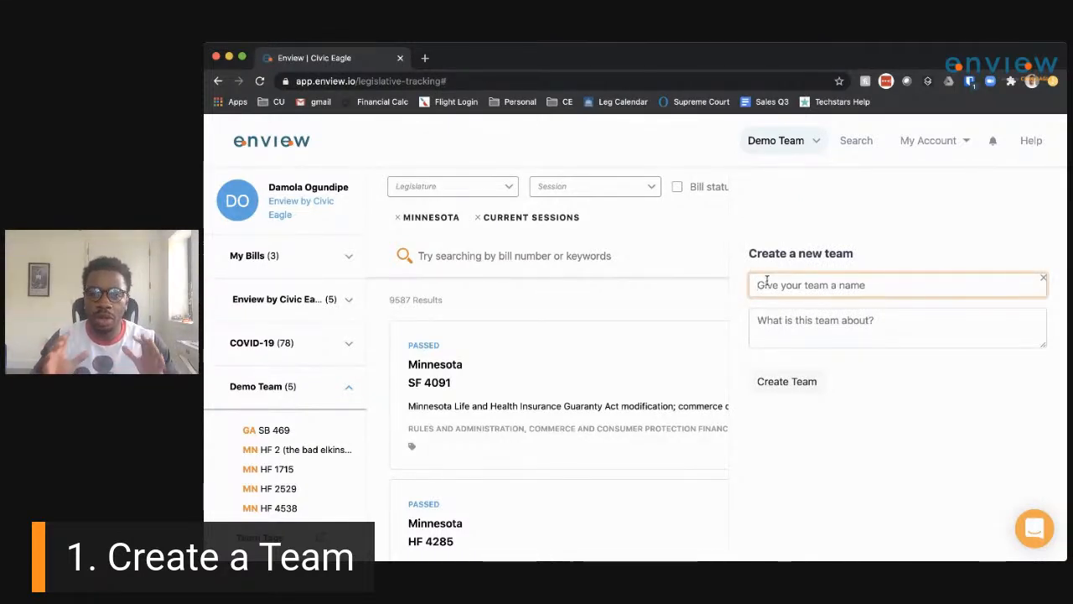
text(Coalit)
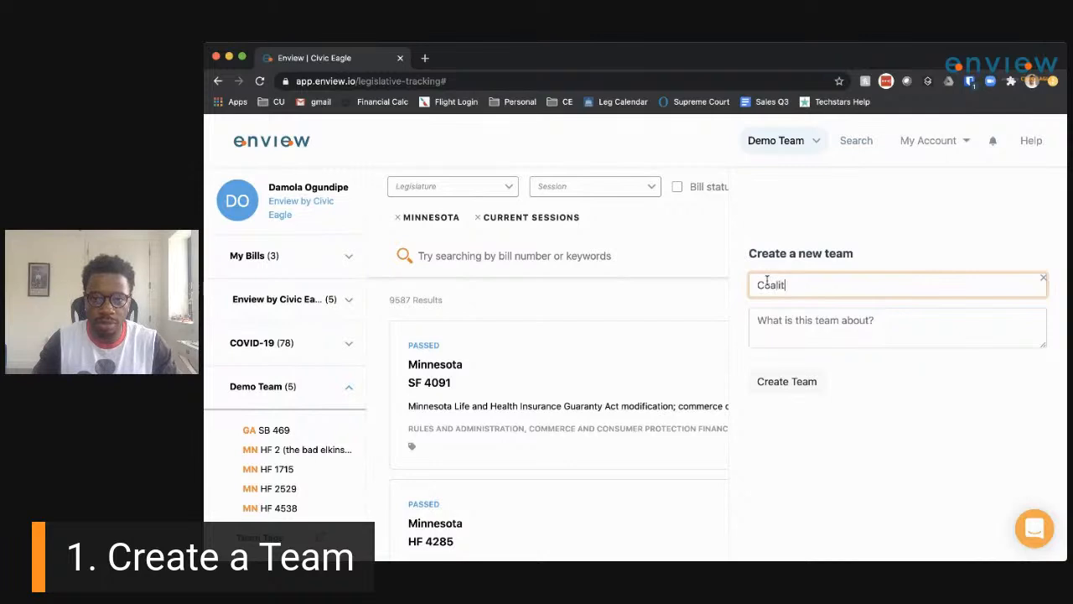
text(ion on Poli)
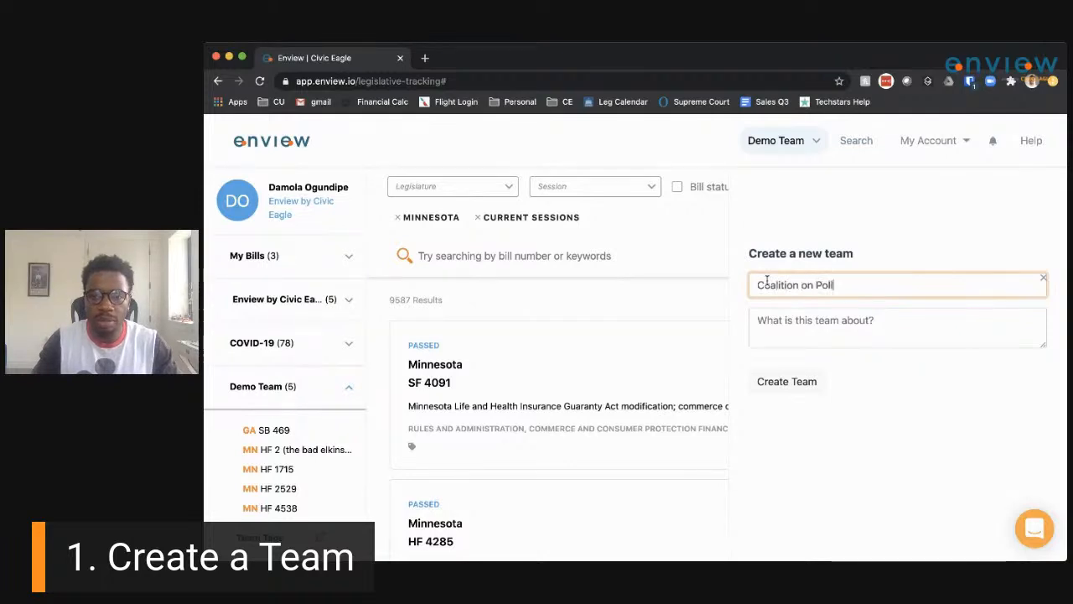
text(ce Reform)
key(Tab)
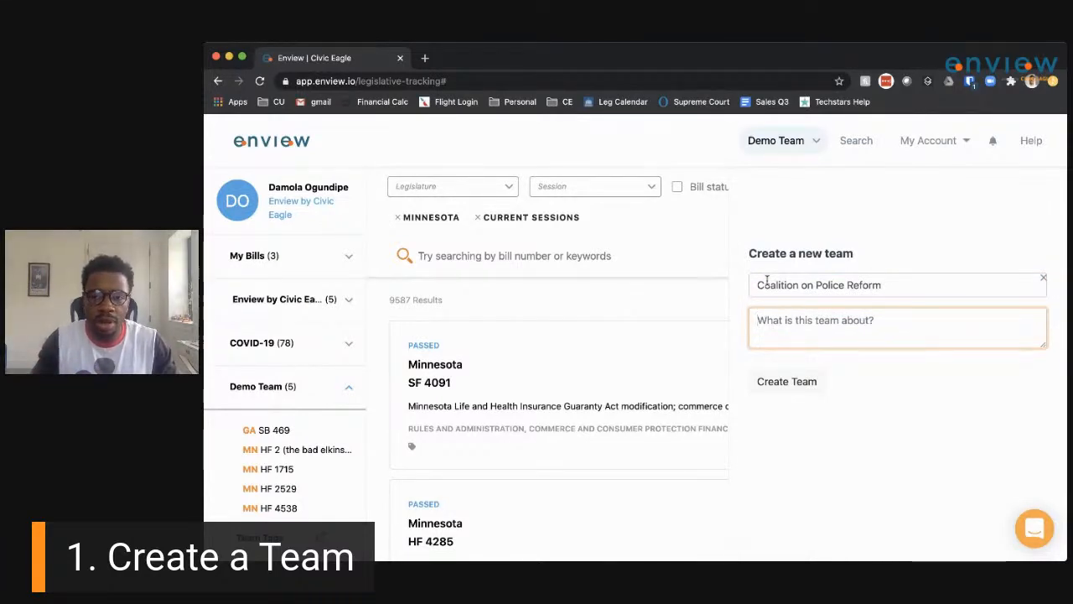
text(a bunch of us in the mie)
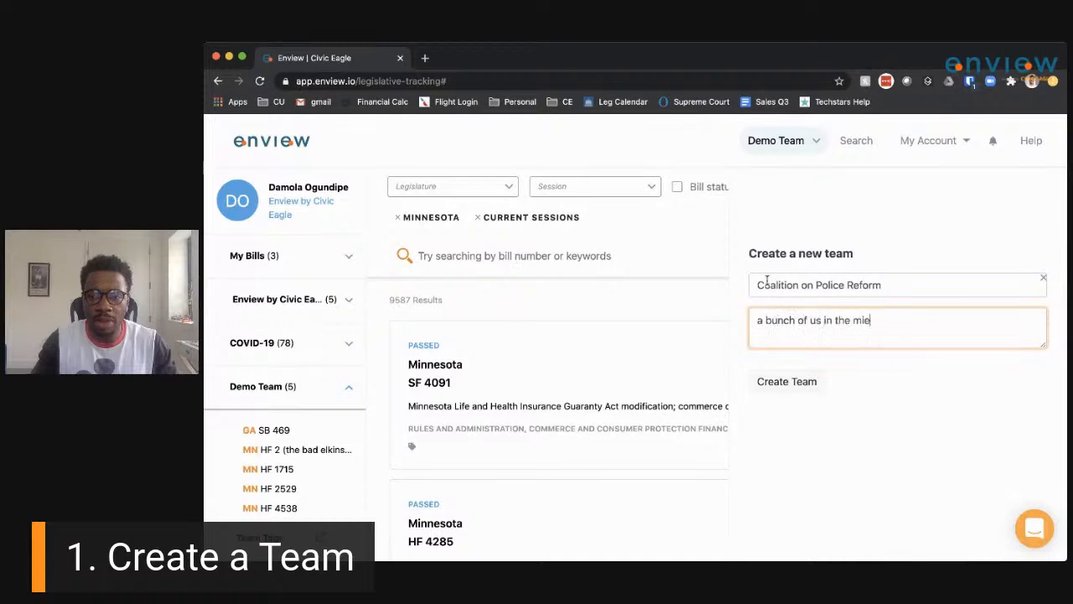
key(BackSpace)
text(dwest re)
key(BackSpace)
key(BackSpace)
text(tracking le)
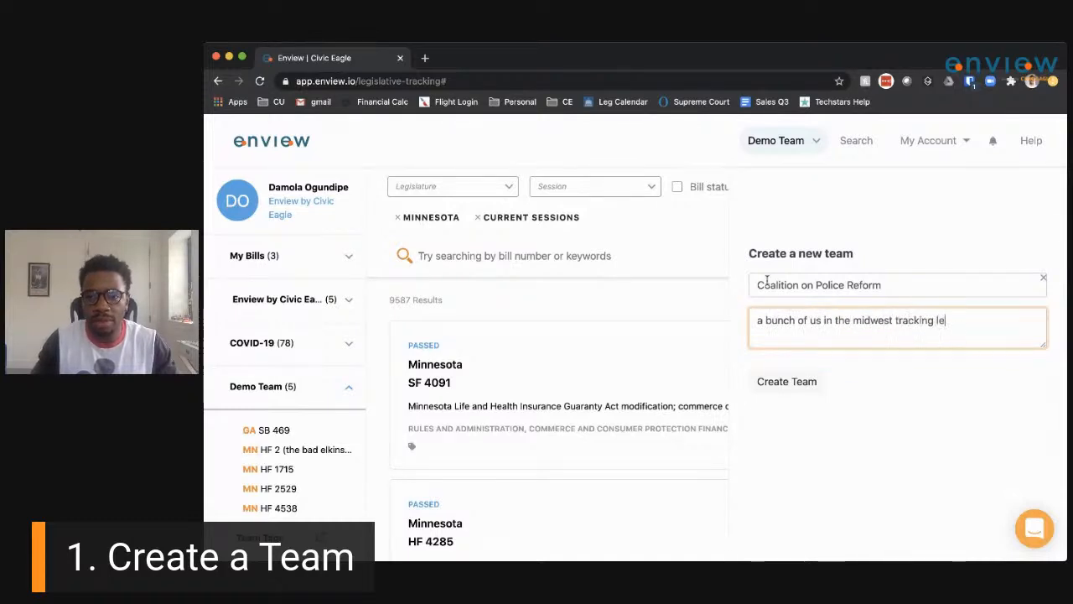
text(gislation on po)
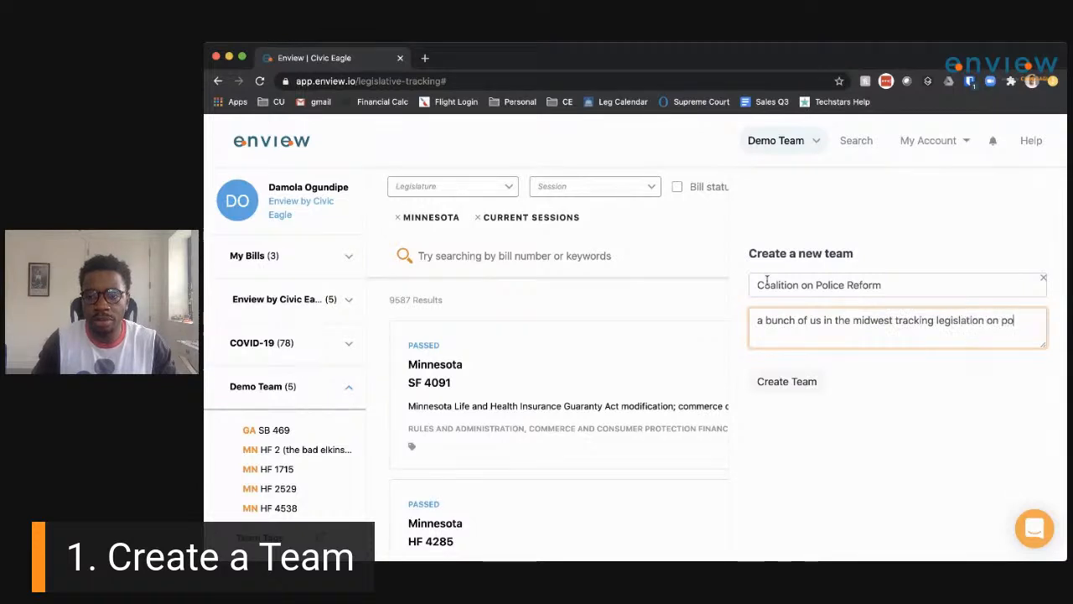
text(lice reform)
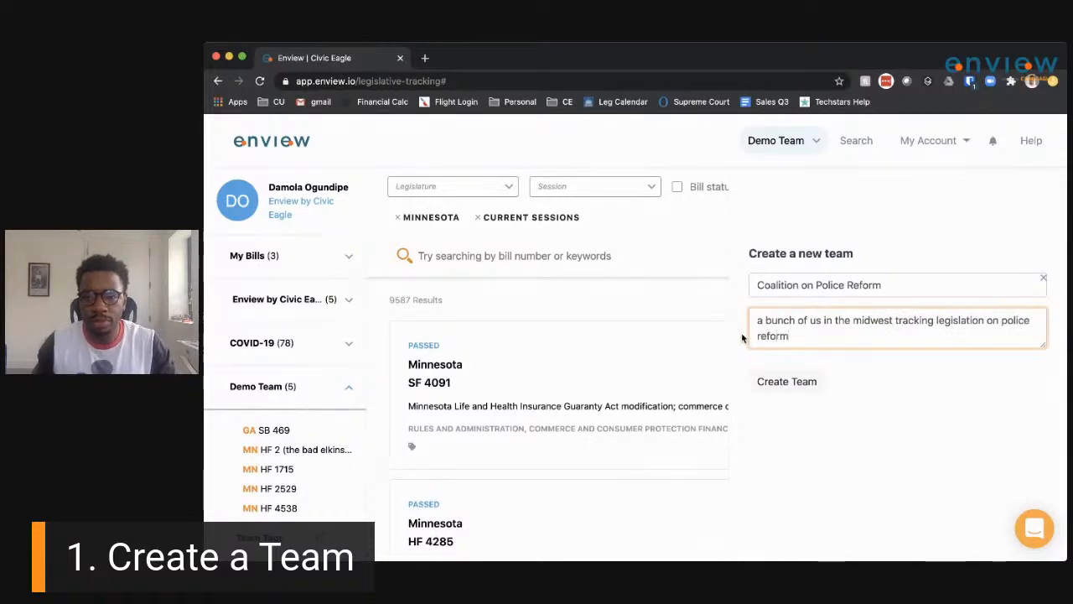
click(777, 384)
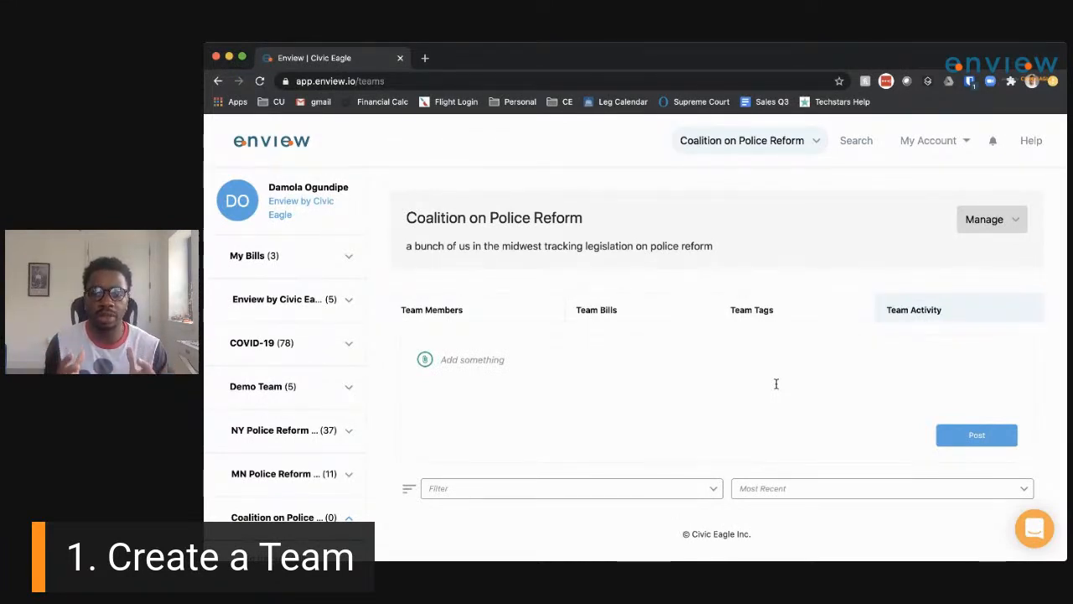
Open the Coalition on Police Reform team's Team Members page and its Invite User dialog.
click(817, 141)
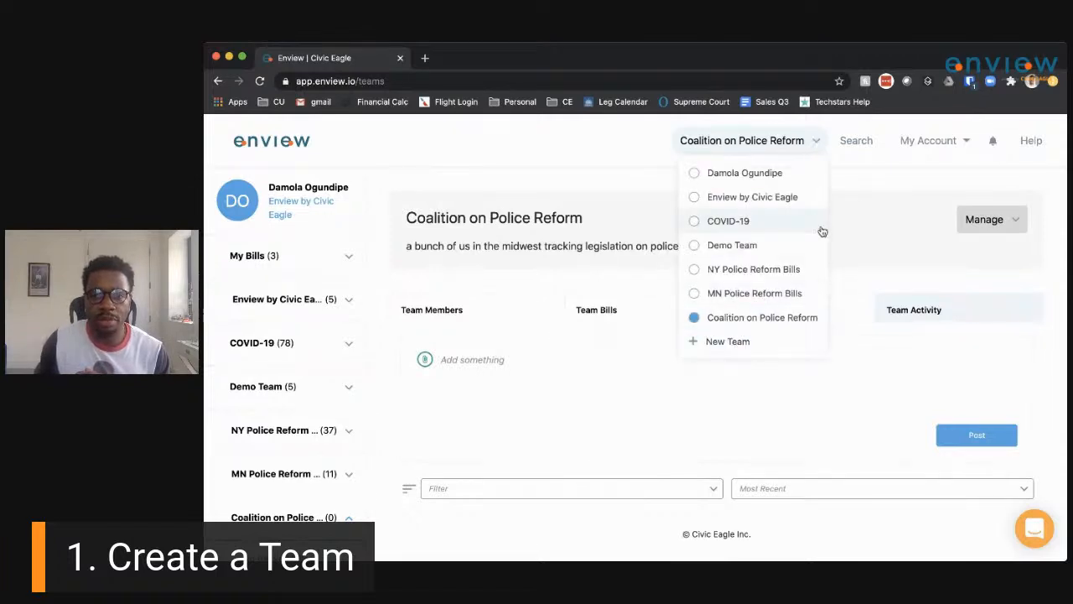
click(865, 186)
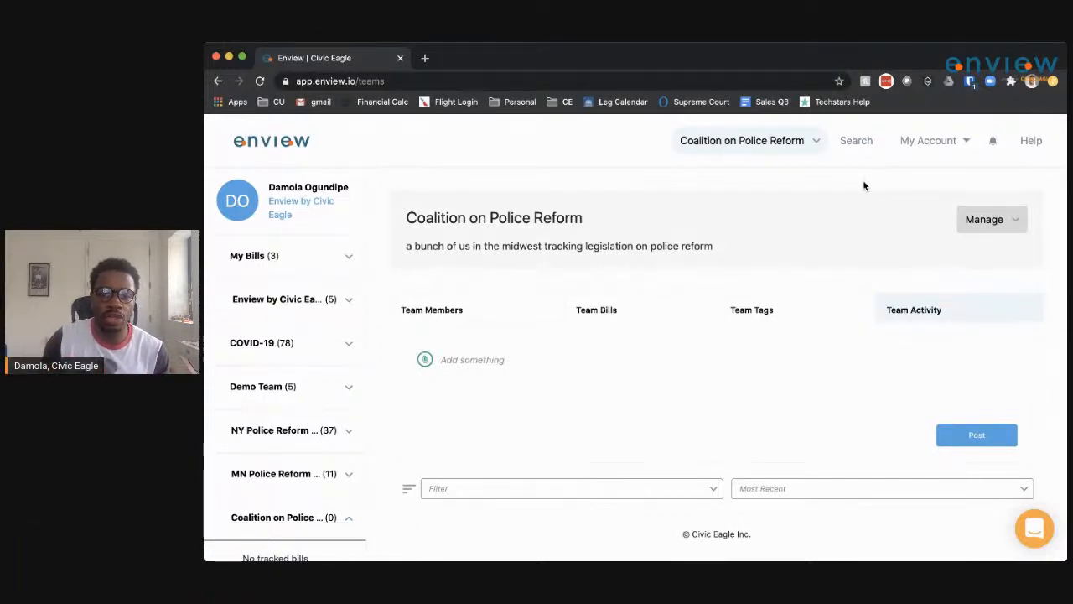
click(495, 320)
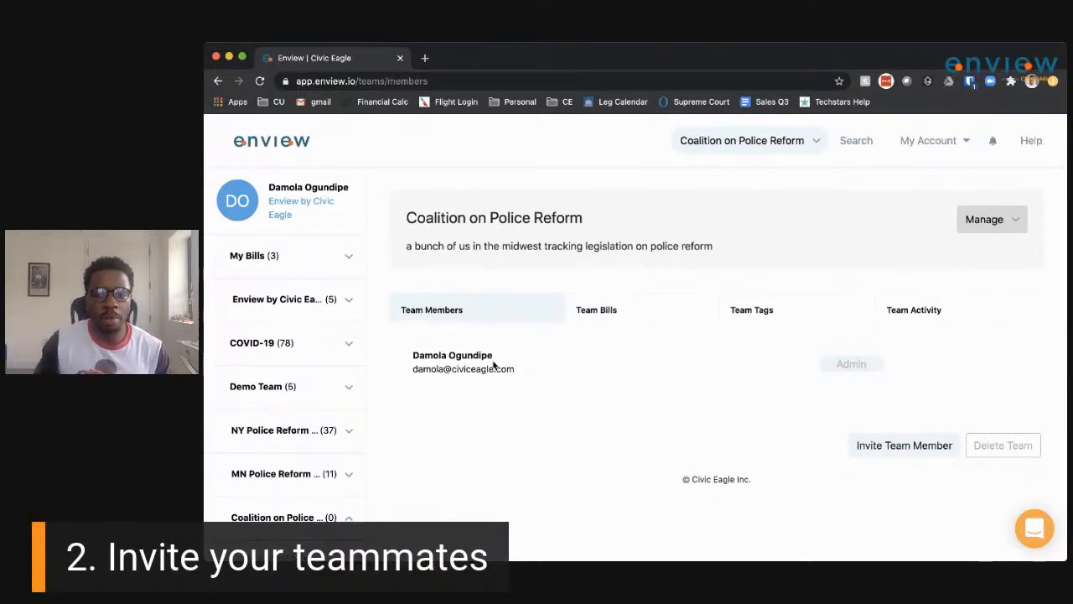
click(901, 451)
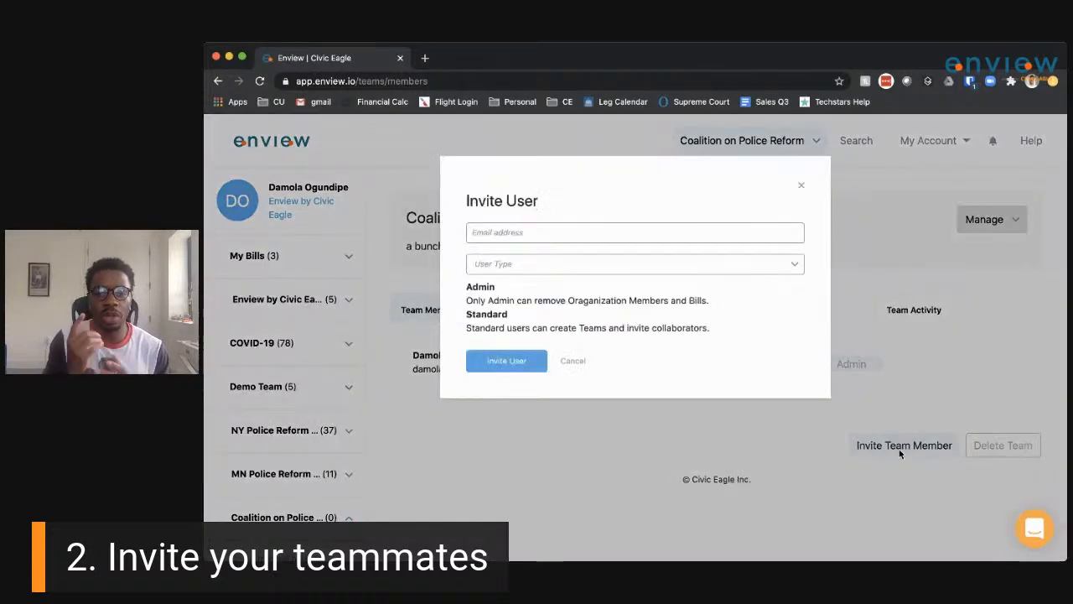
Invite a colleague by e-mail address to the team as an Admin user.
click(498, 238)
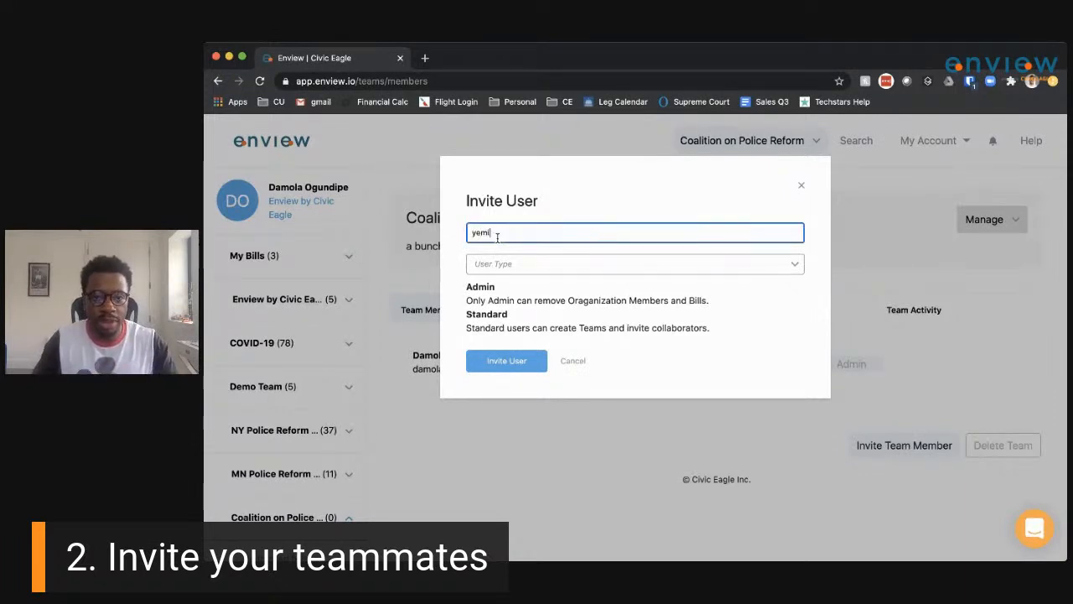
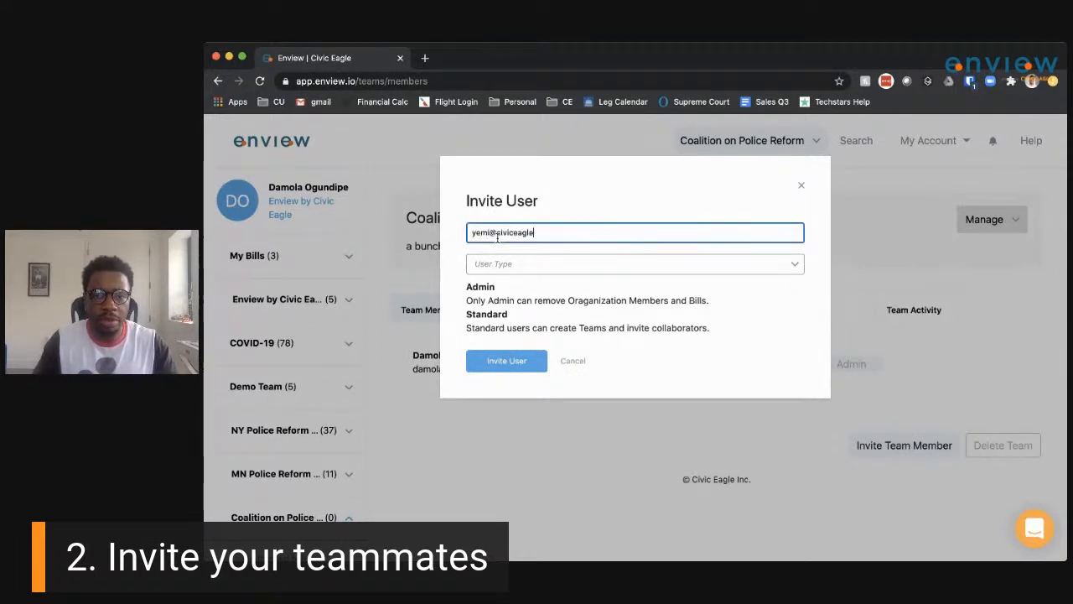
click(513, 264)
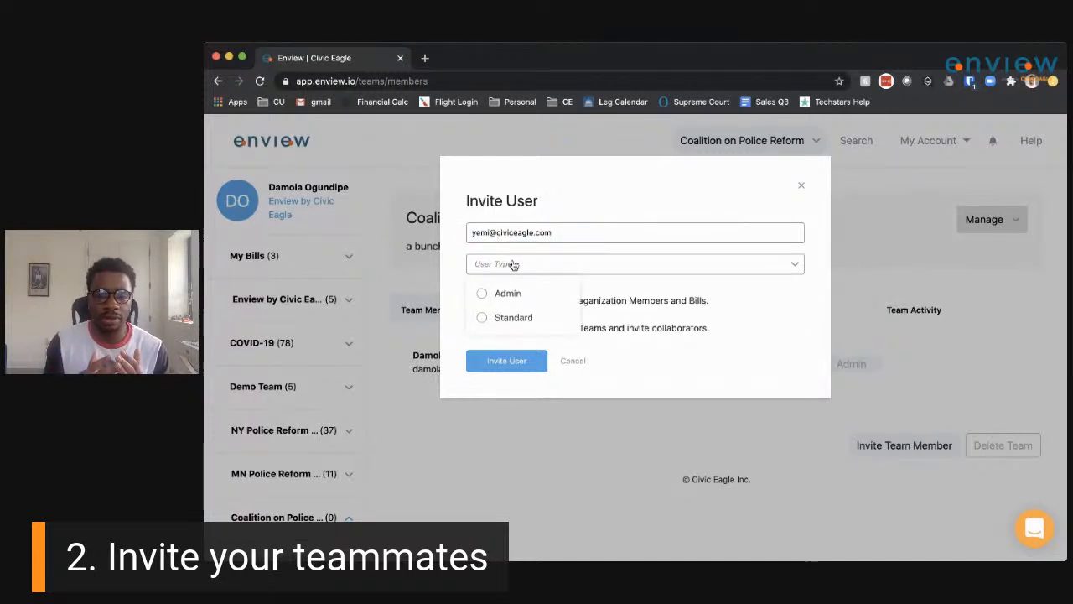
click(622, 201)
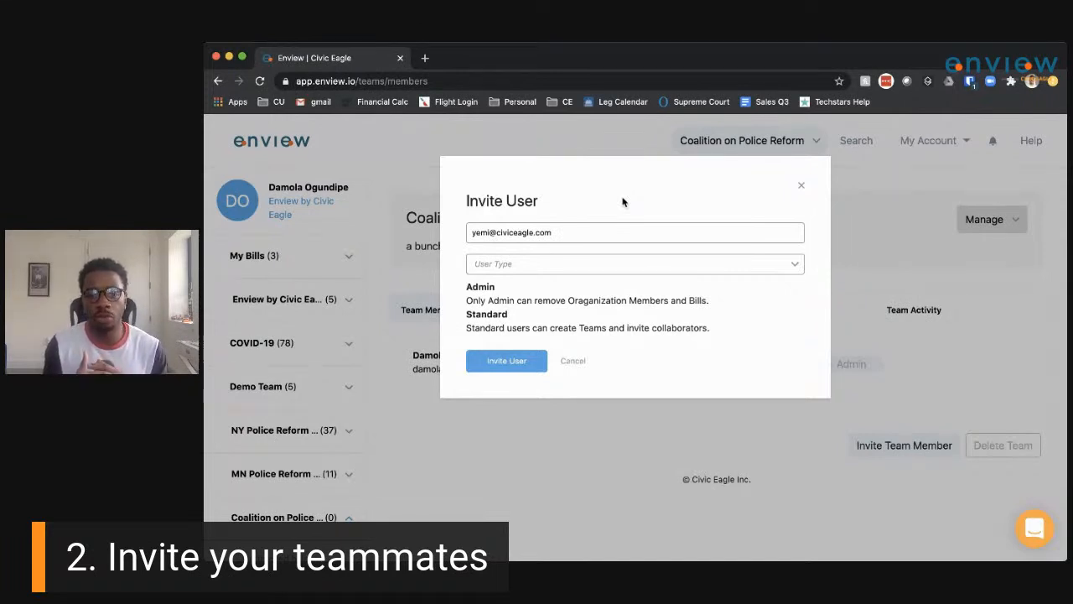
click(559, 268)
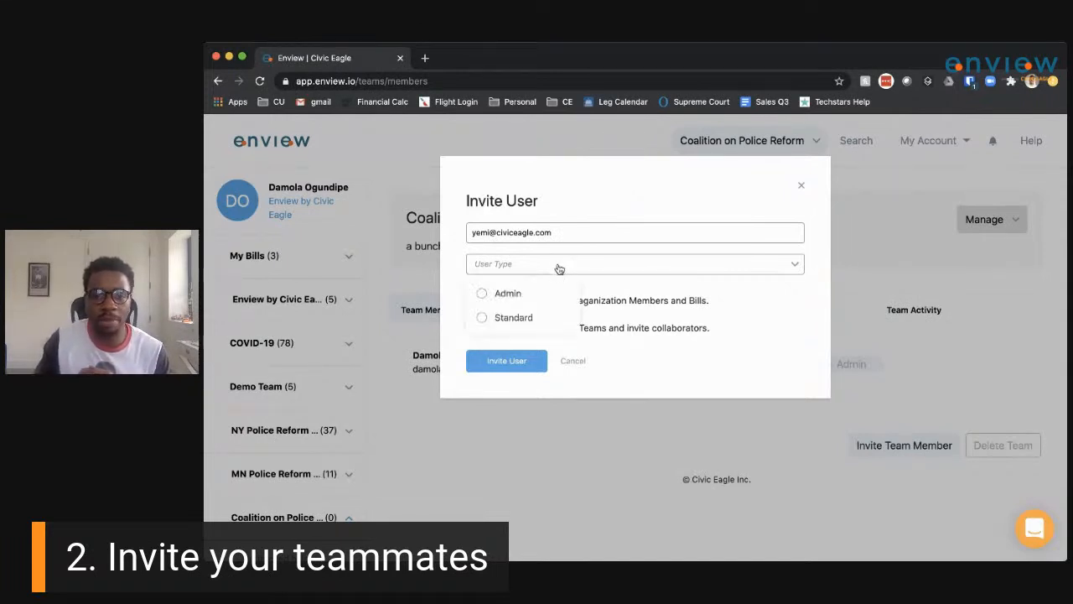
click(529, 292)
click(507, 362)
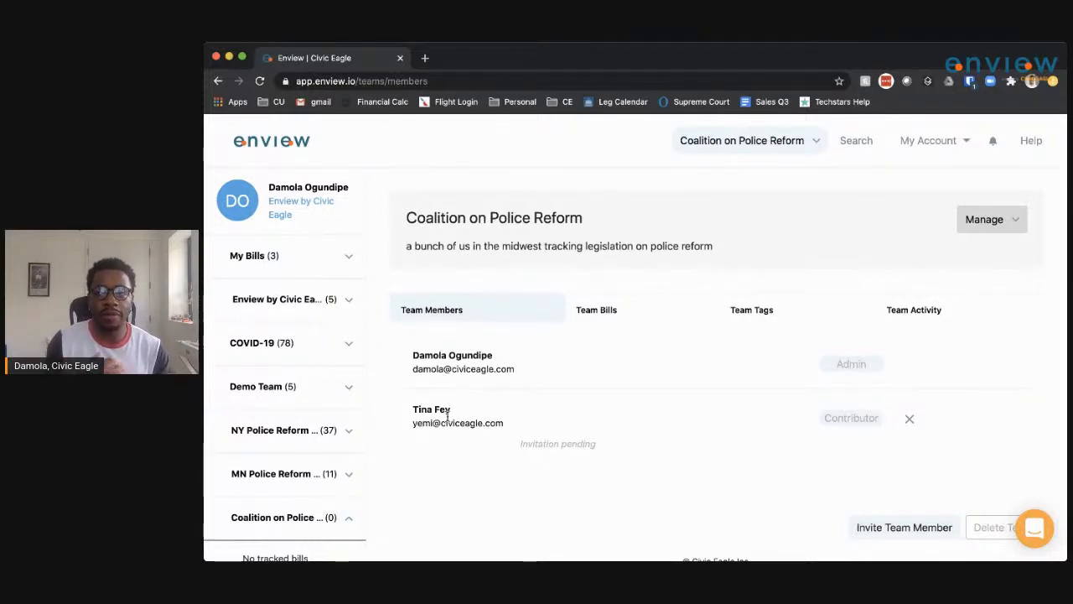
click(740, 317)
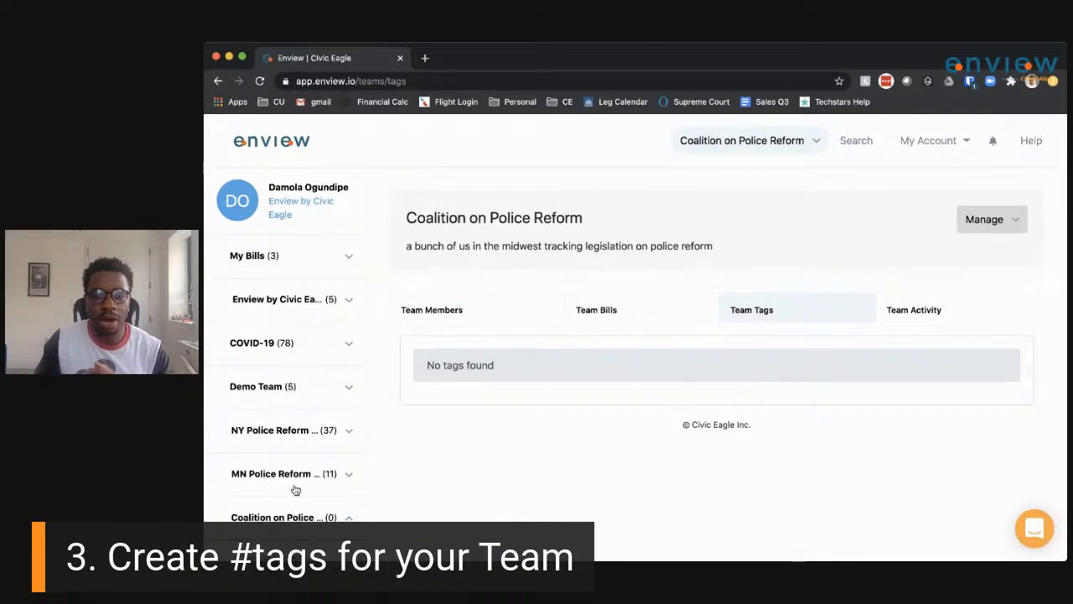
Create a team tag named Support for the Coalition on Police Reform team.
scroll(294, 485, down, 3)
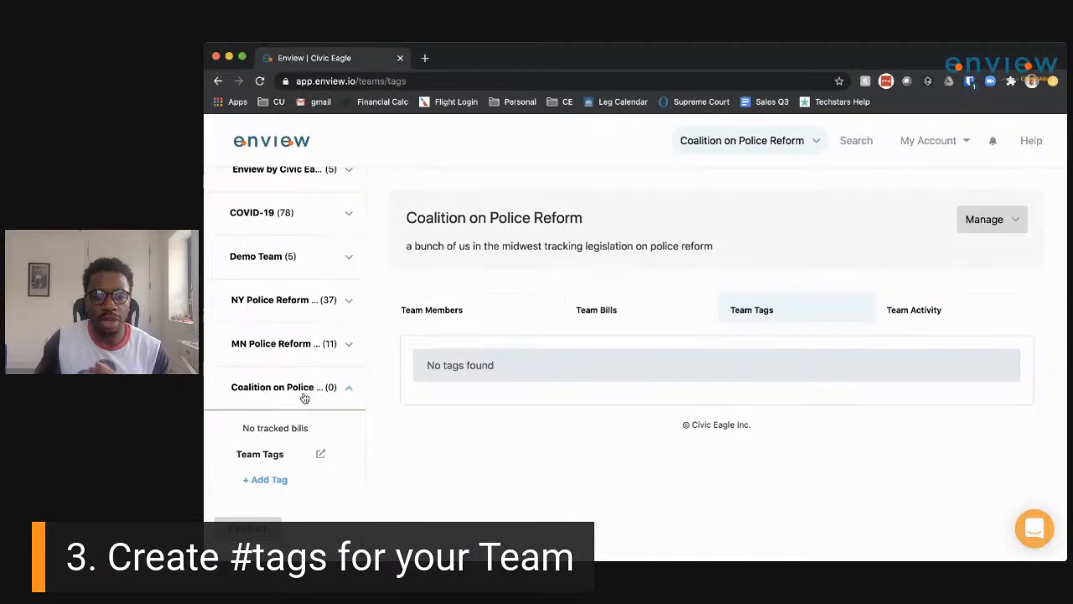
click(272, 481)
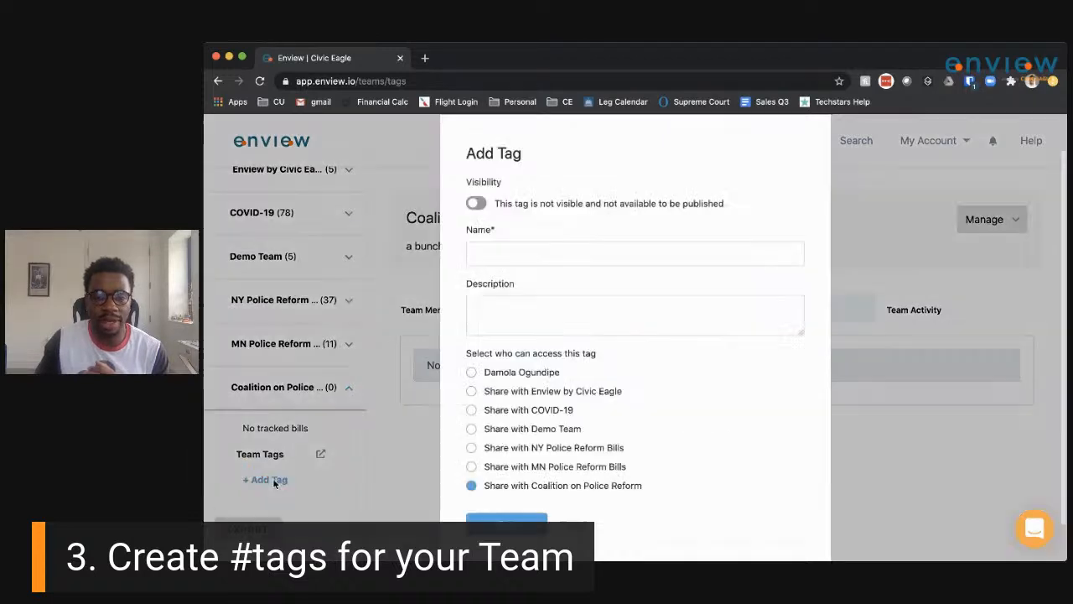
click(500, 257)
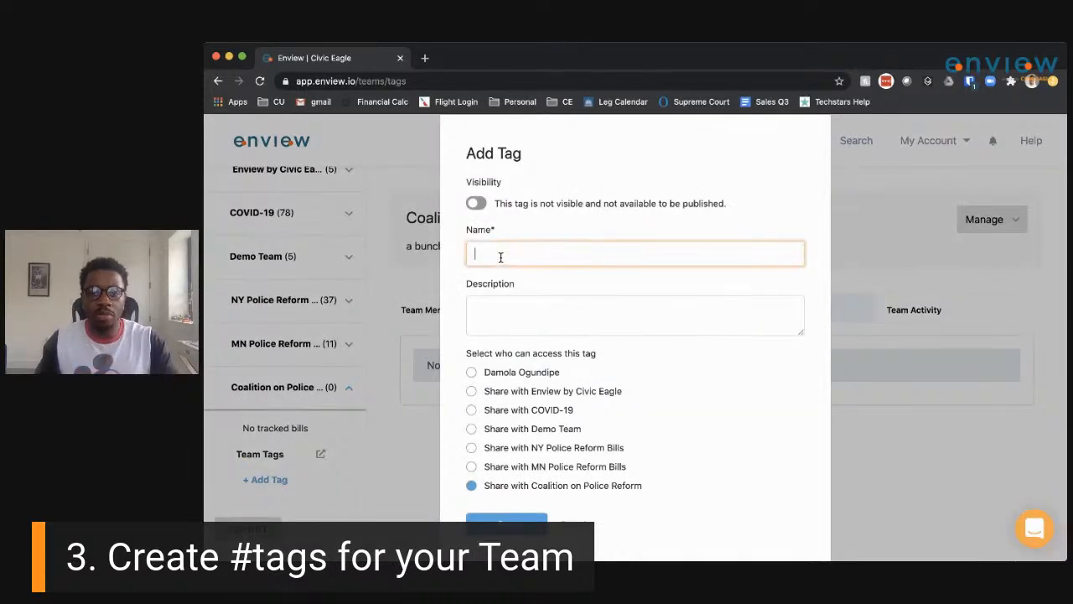
text(Support)
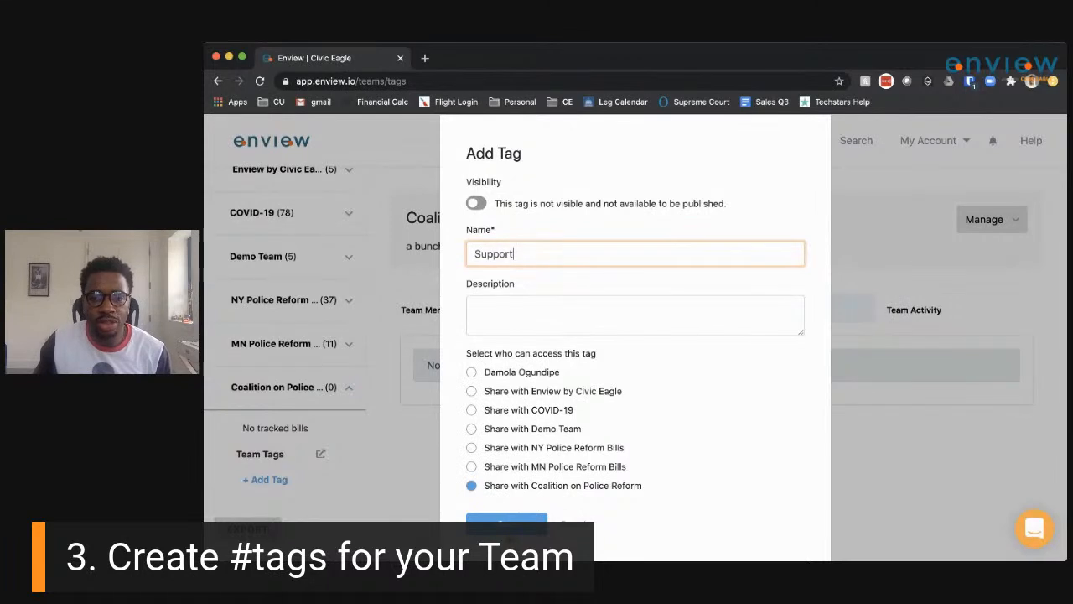
click(510, 528)
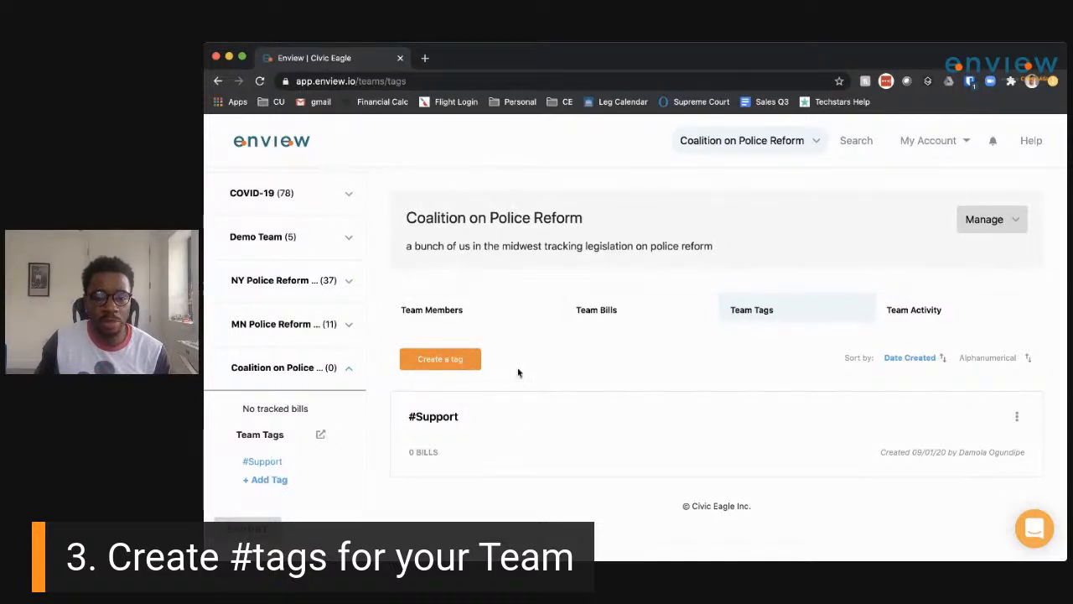
Create a team tag named Oppose.
click(453, 365)
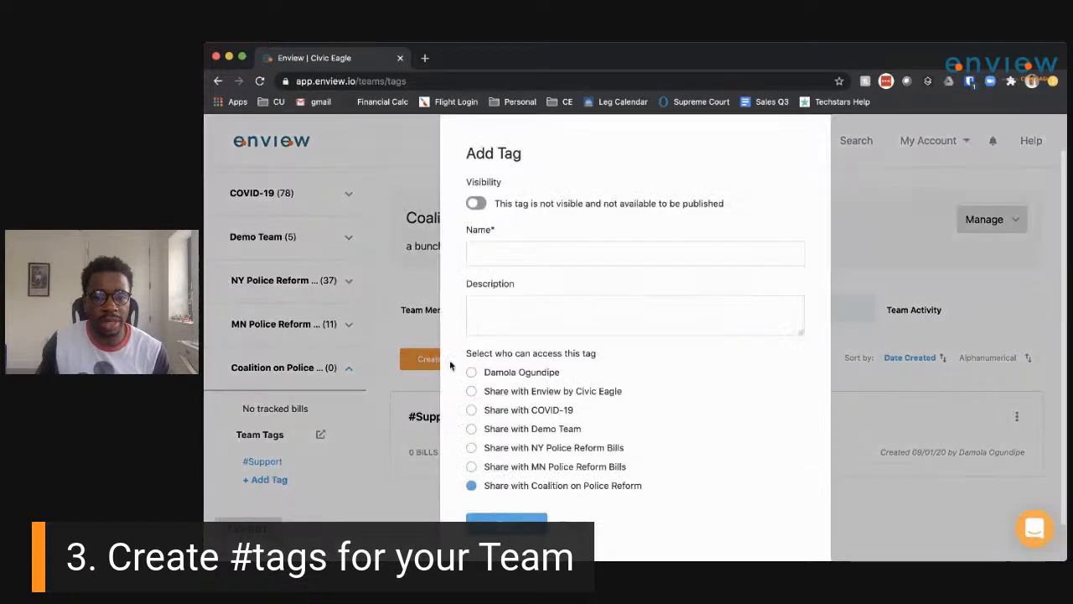
click(515, 259)
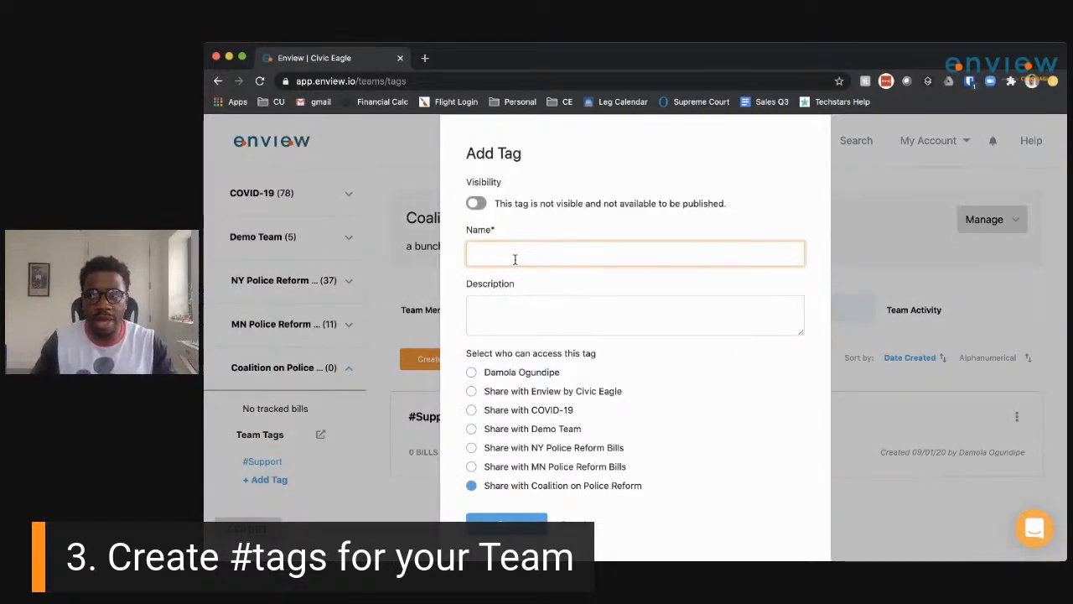
text(Oppose)
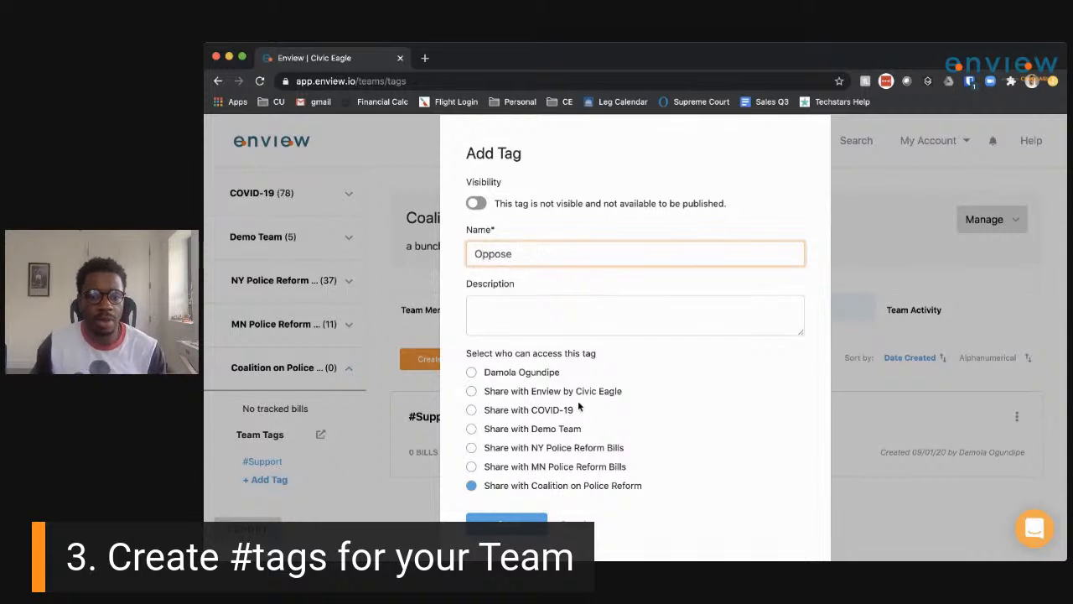
click(507, 522)
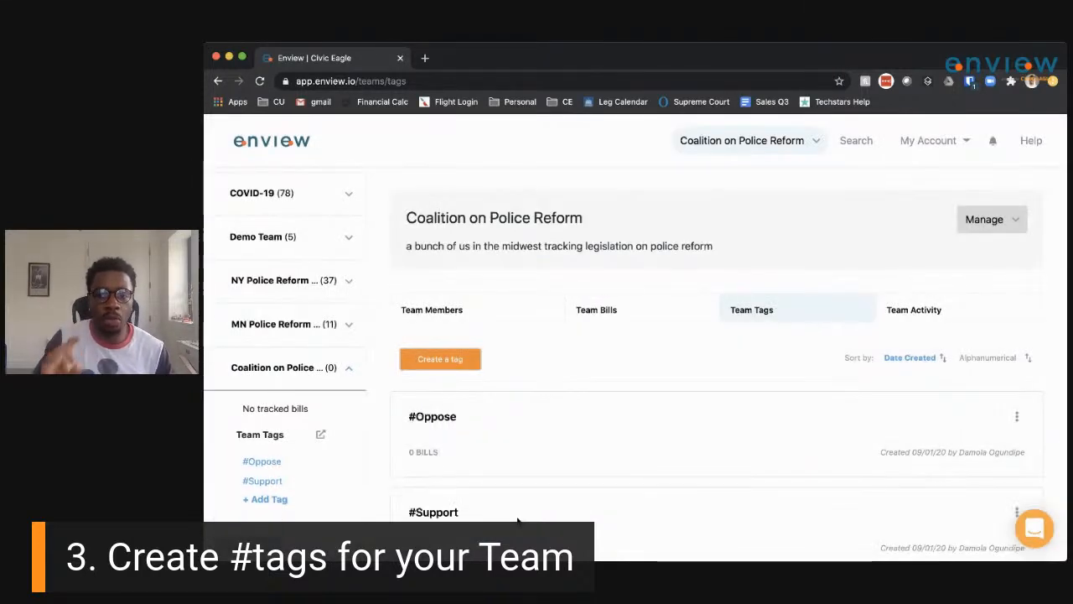
Create a team tag named Neutral and review the three tags.
click(464, 356)
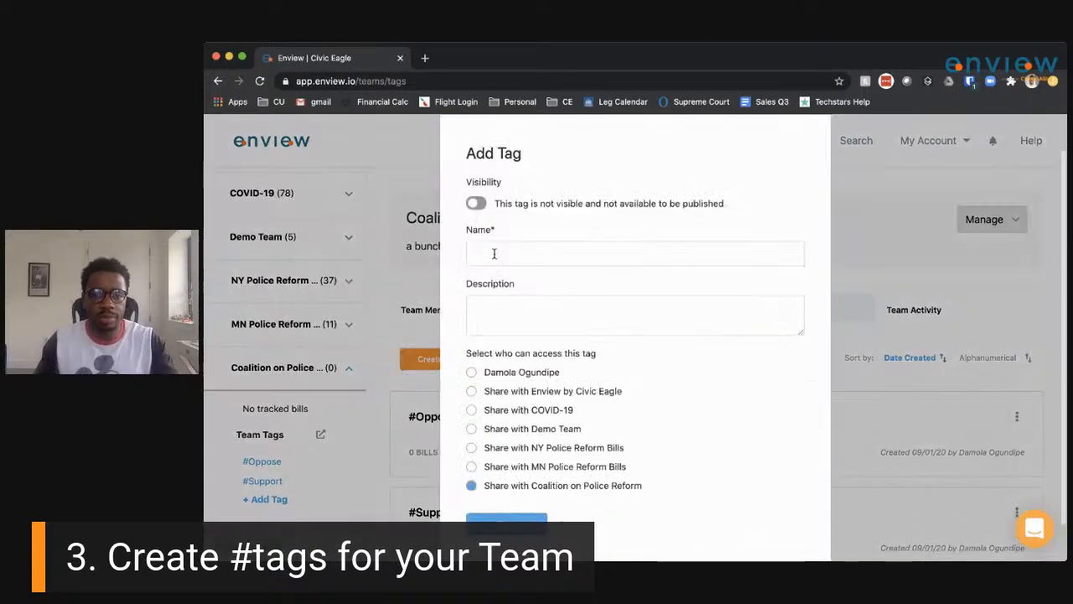
click(494, 250)
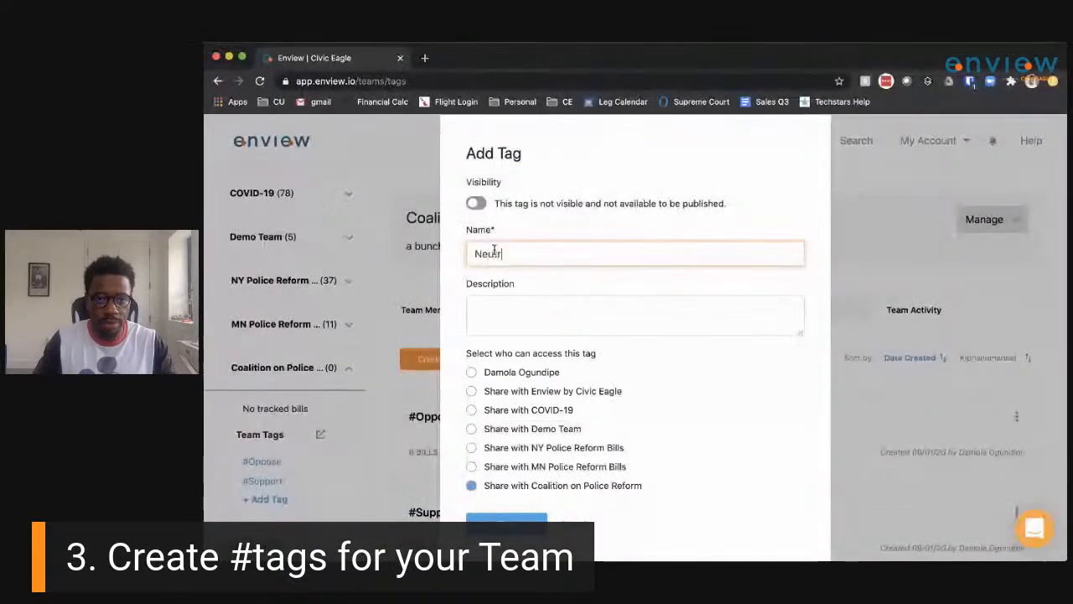
text(al)
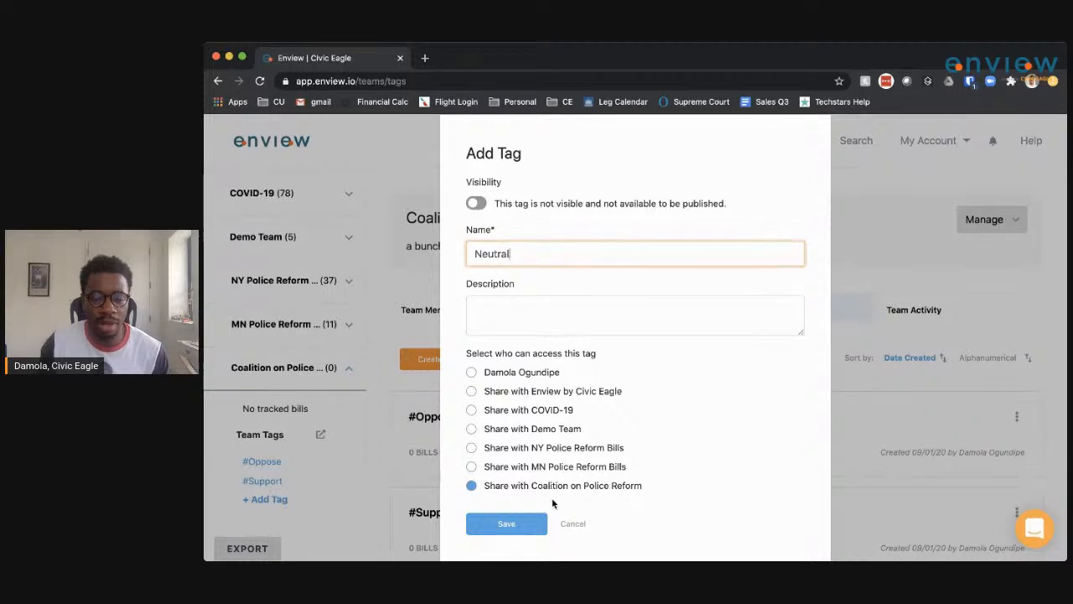
click(508, 528)
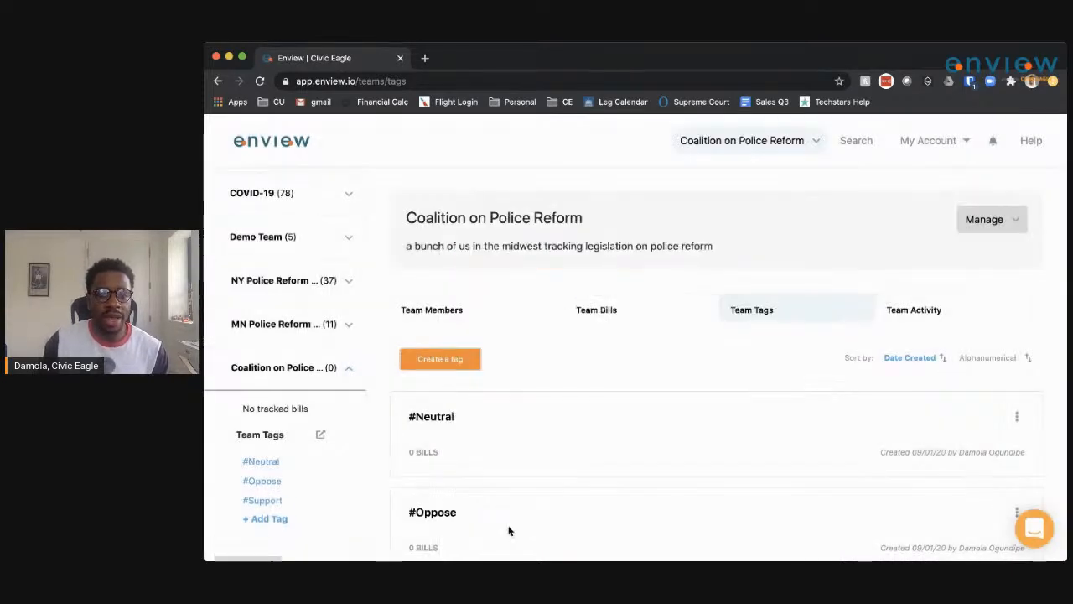
scroll(502, 461, down, 2)
scroll(502, 463, up, 2)
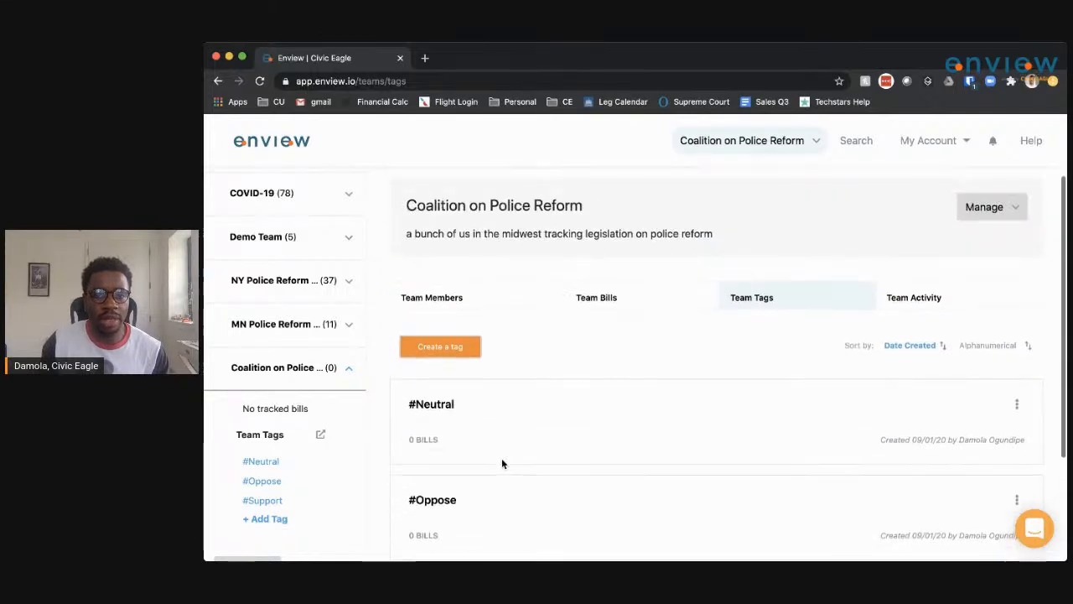
scroll(502, 463, up, 1)
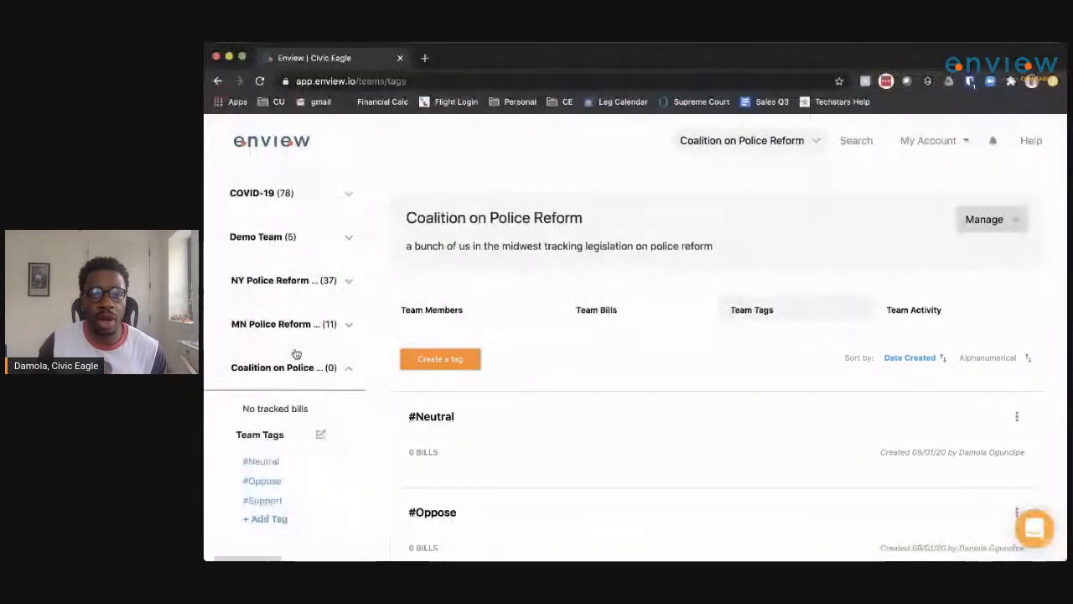
scroll(356, 168, up, 4)
Enter 'public safety' as the bill search query with the legislature filter set to Minnesota.
click(295, 141)
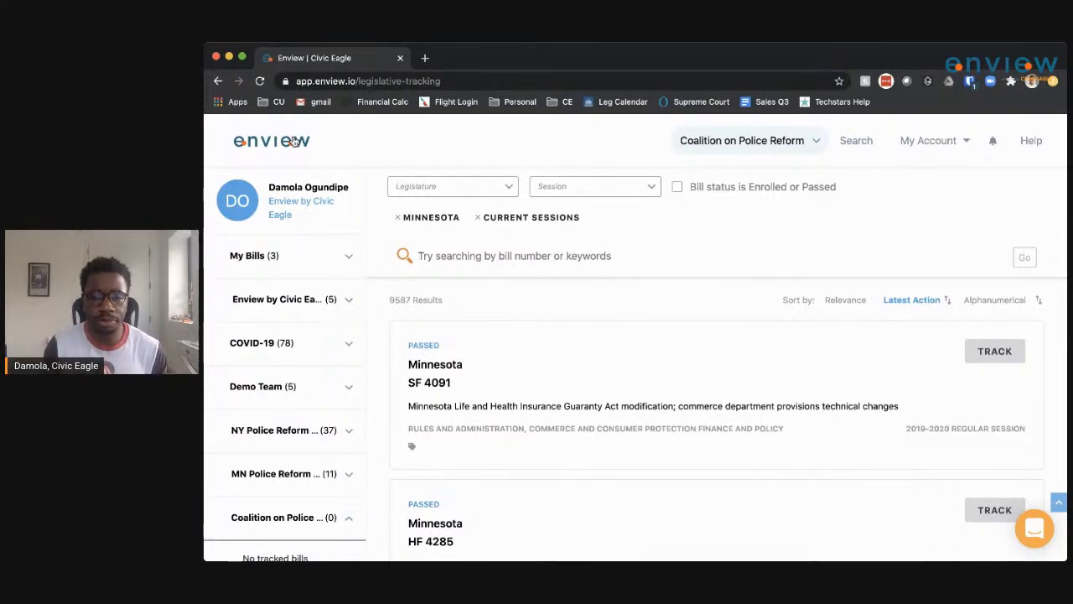
click(449, 259)
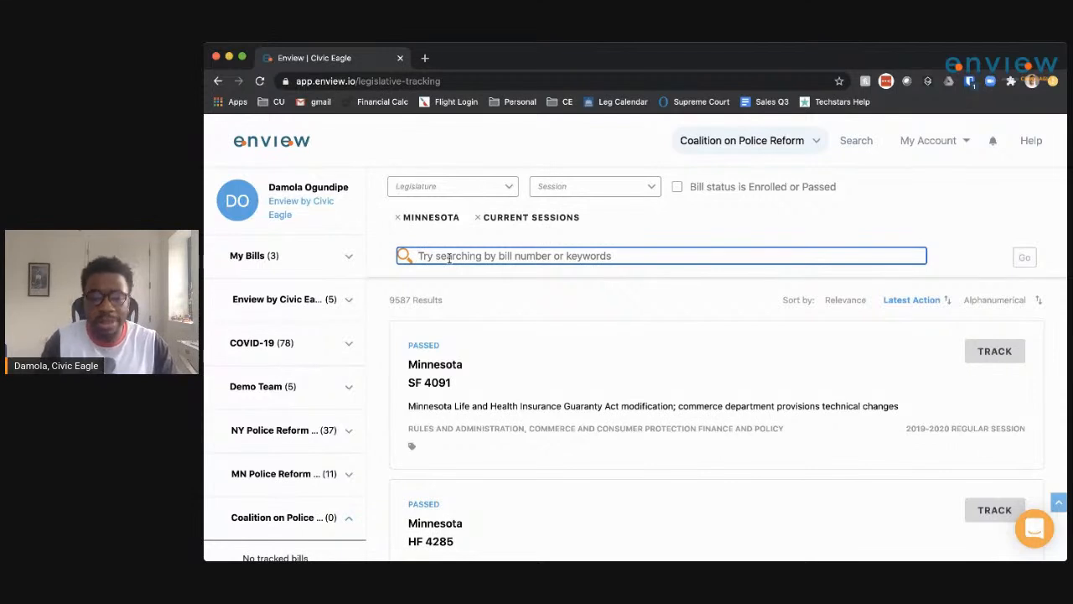
text("public safety)
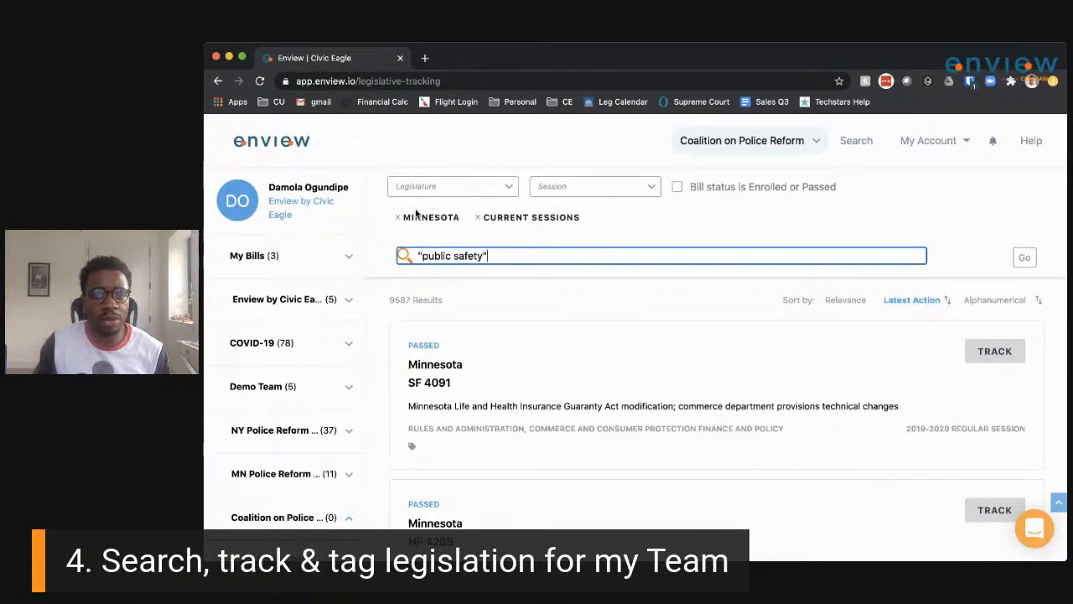
click(509, 189)
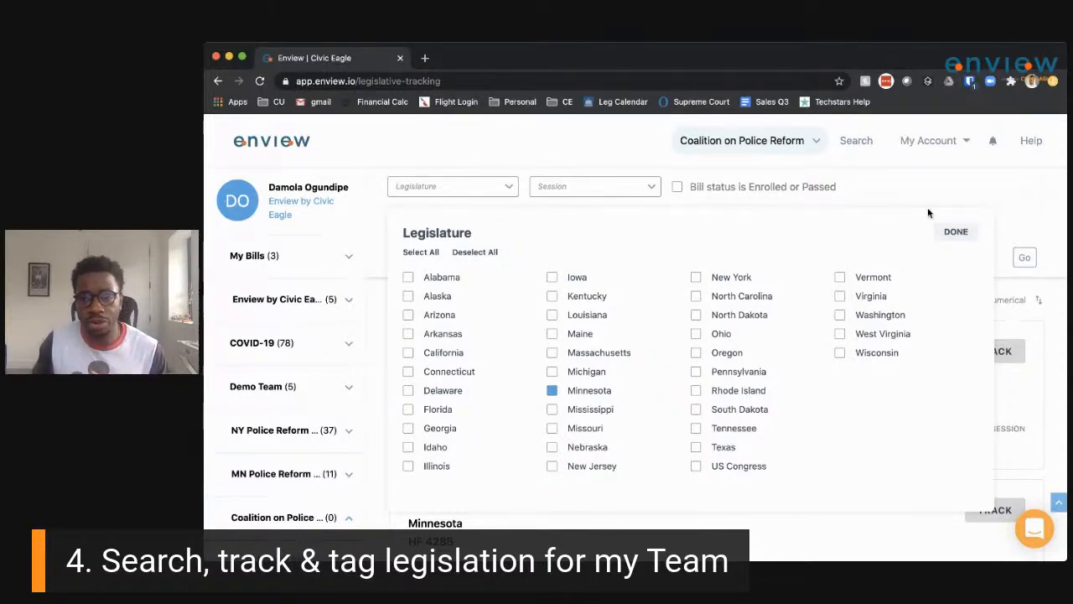
click(943, 233)
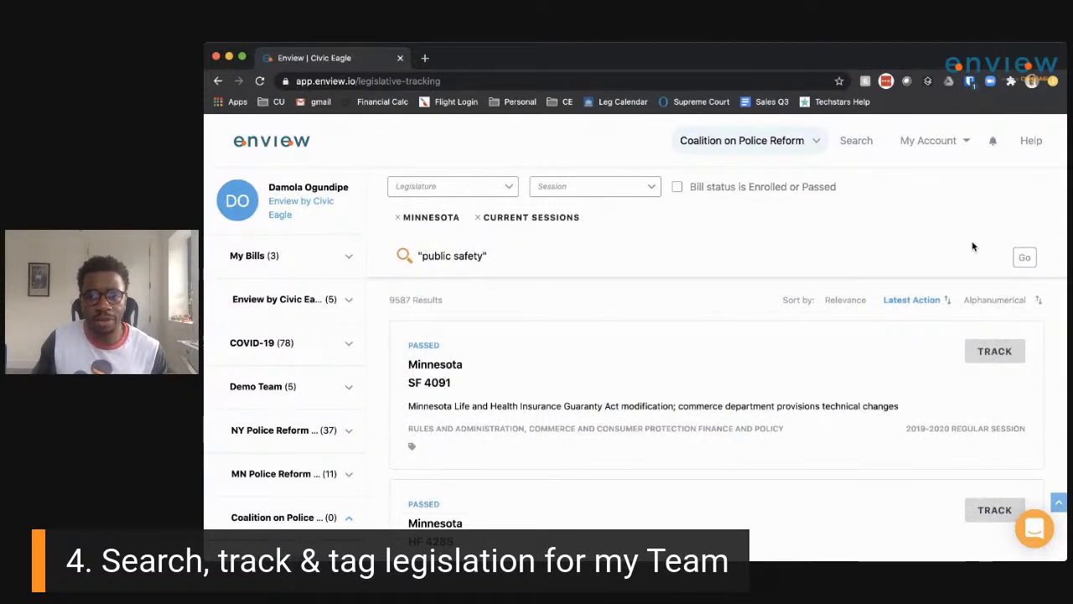
Run the 'public safety' search and scroll the Minnesota results down to HF 3156.
click(1030, 260)
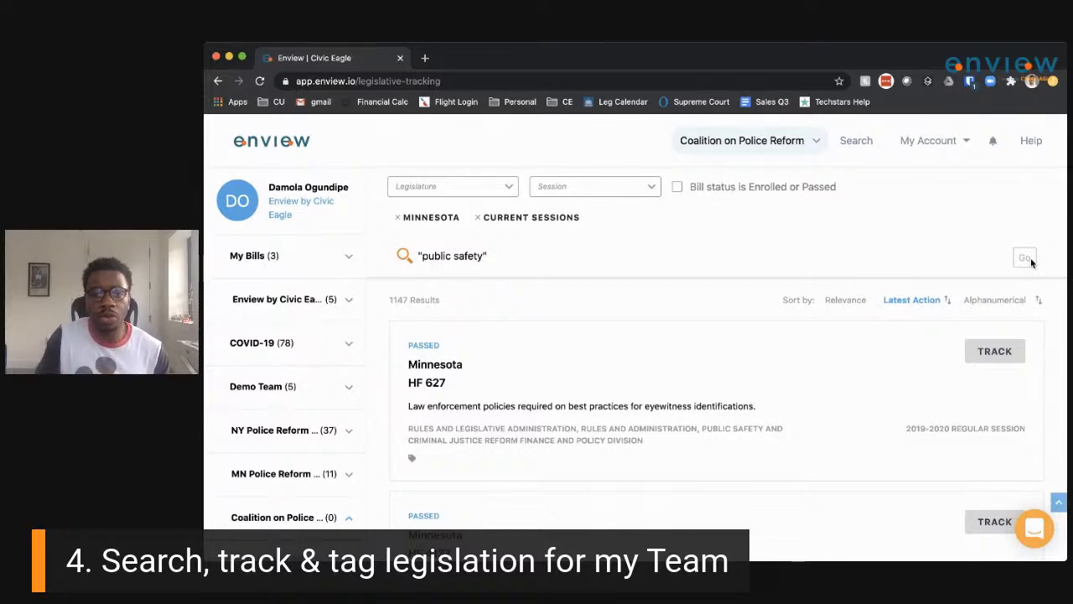
scroll(805, 363, down, 5)
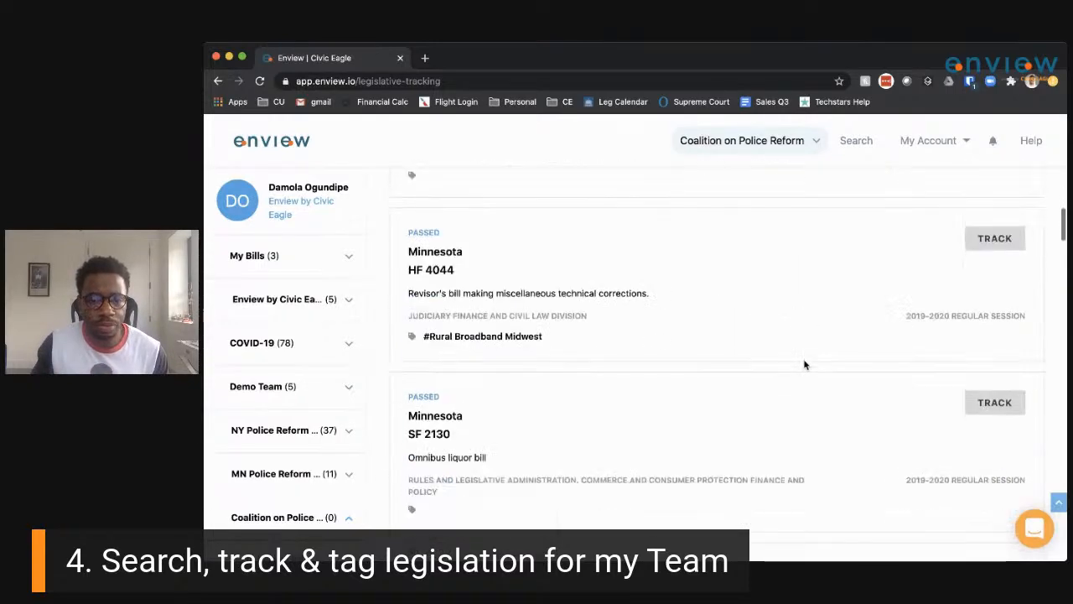
scroll(805, 364, down, 8)
scroll(805, 364, down, 8)
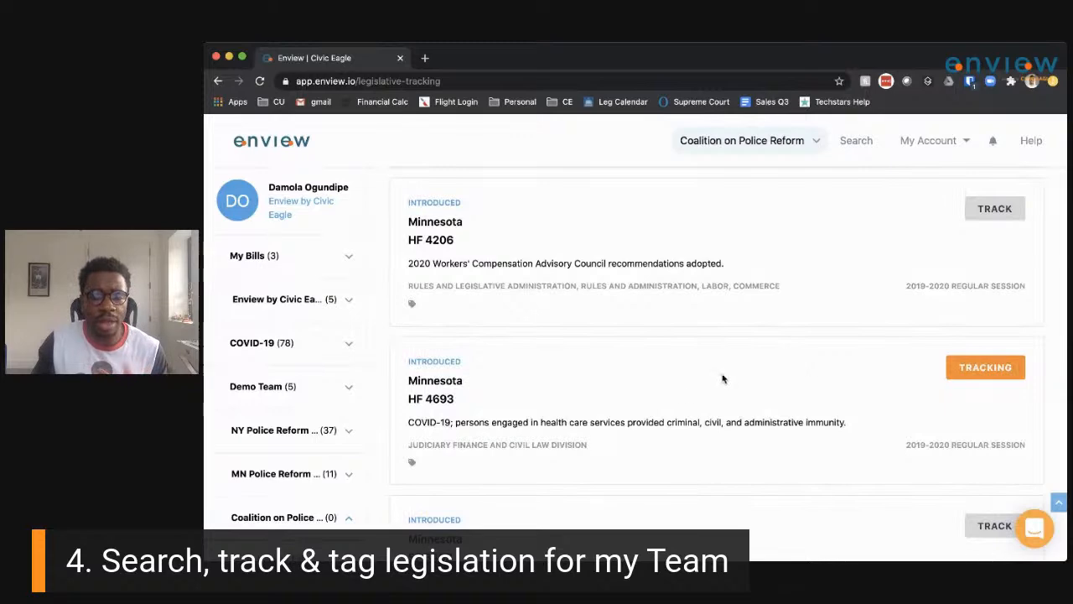
scroll(682, 395, down, 4)
scroll(681, 397, down, 2)
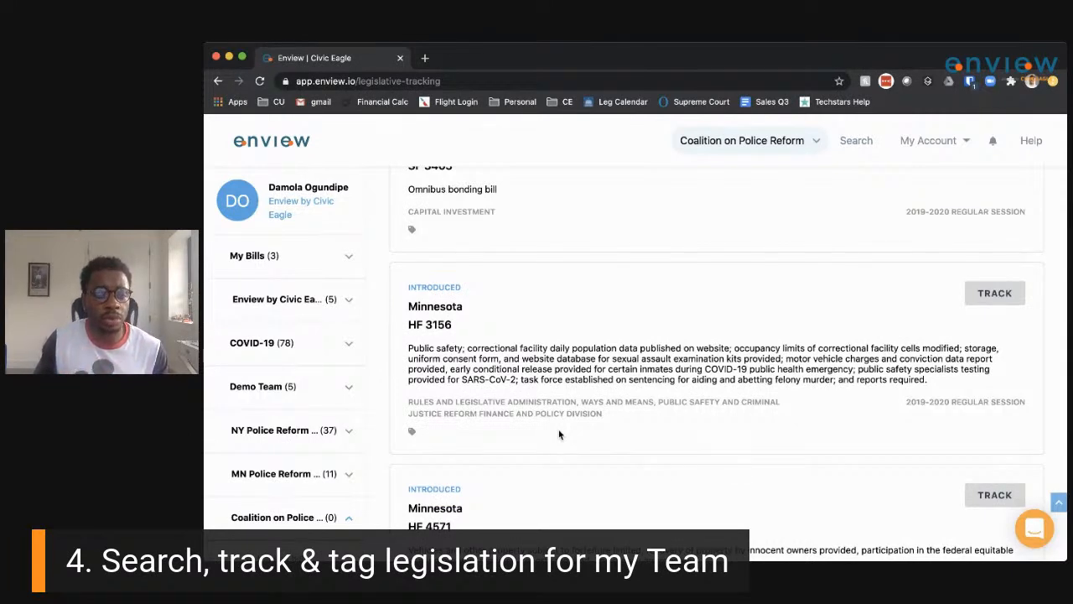
Tag bill HF 3156 as #Neutral.
click(412, 434)
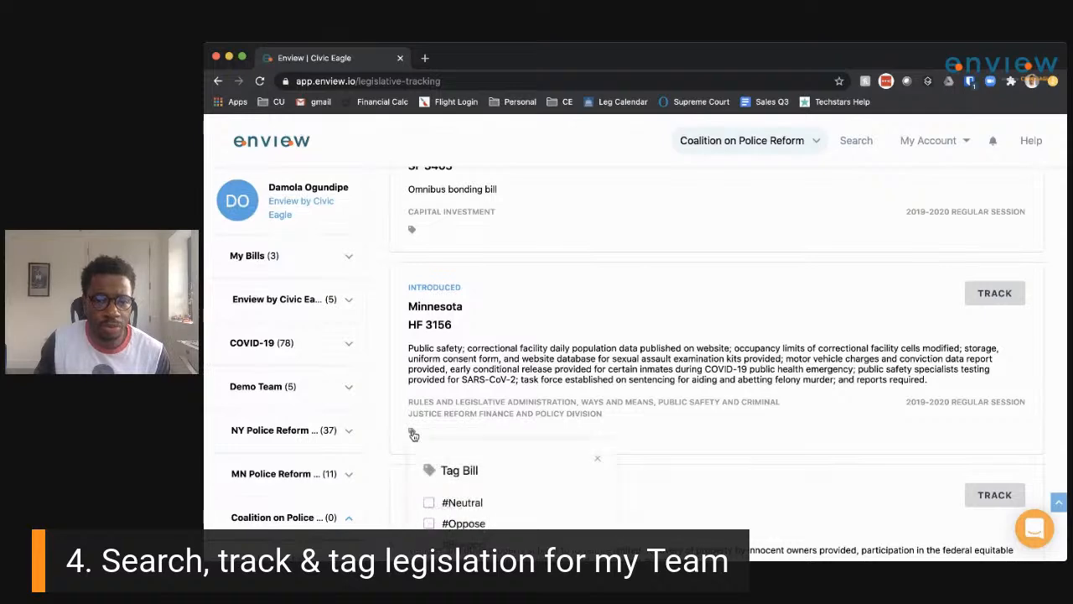
scroll(457, 470, down, 3)
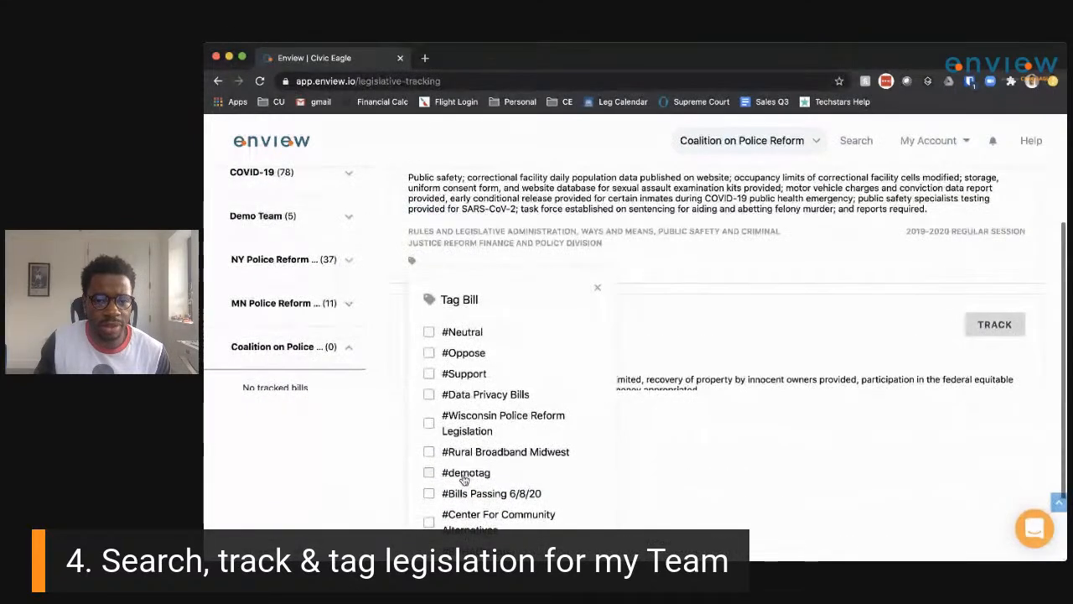
scroll(464, 479, down, 1)
click(428, 301)
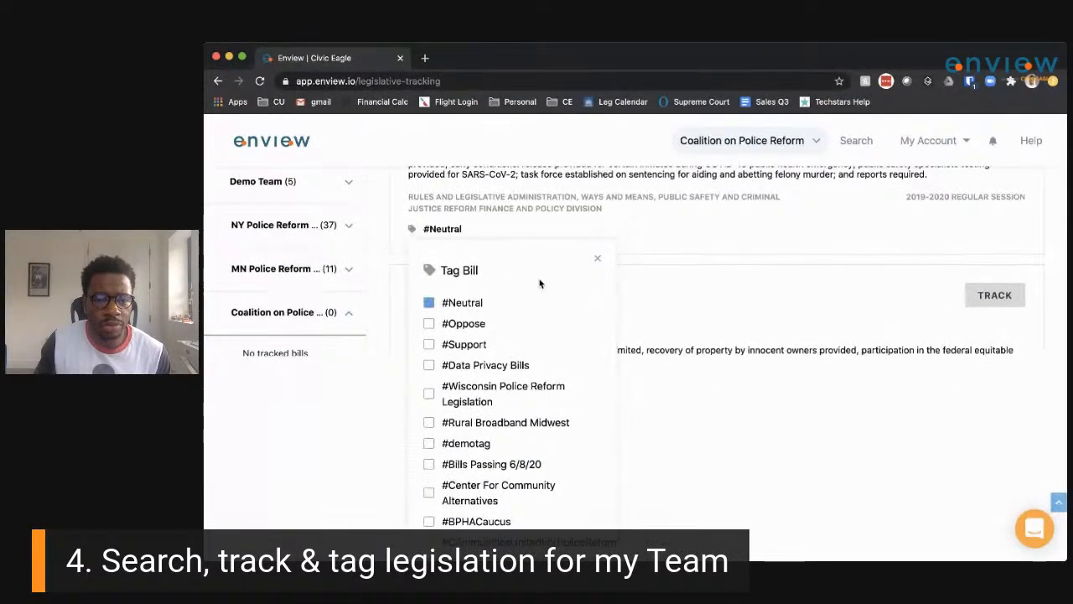
click(596, 255)
scroll(557, 317, up, 5)
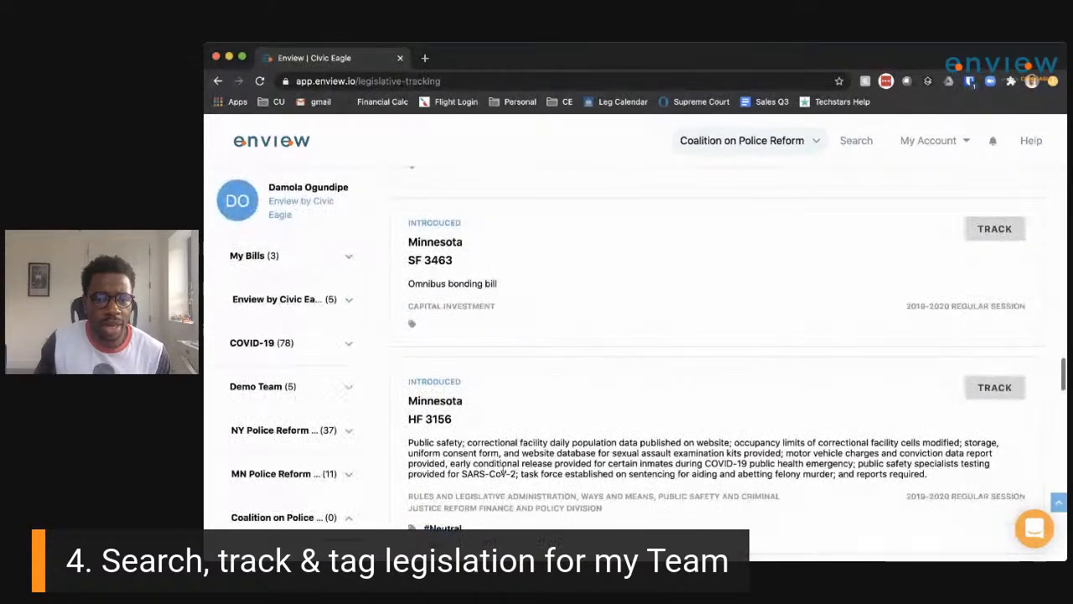
scroll(527, 352, up, 1)
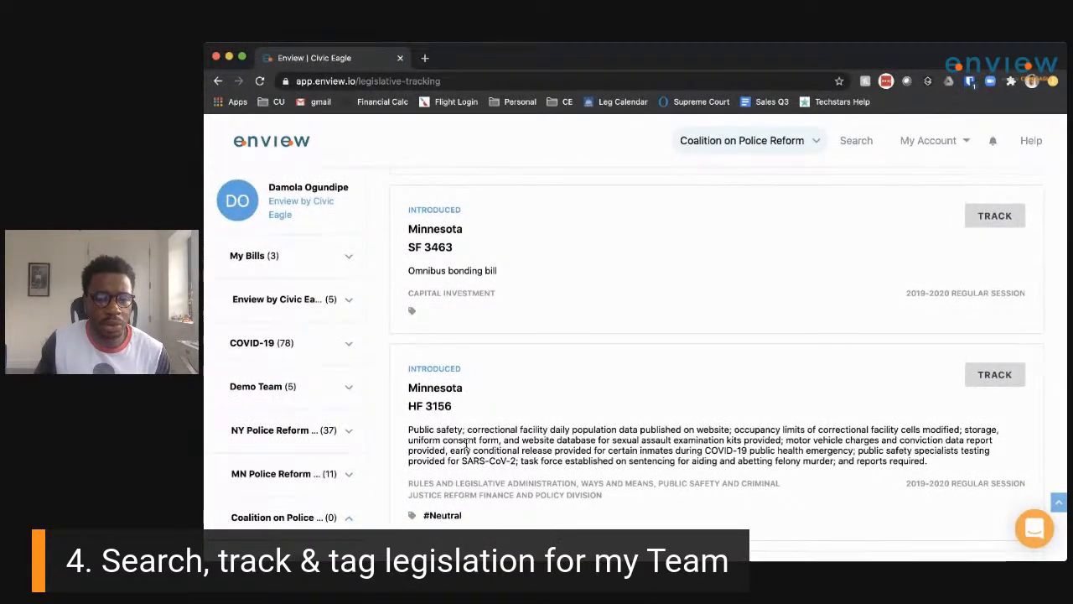
scroll(478, 470, down, 6)
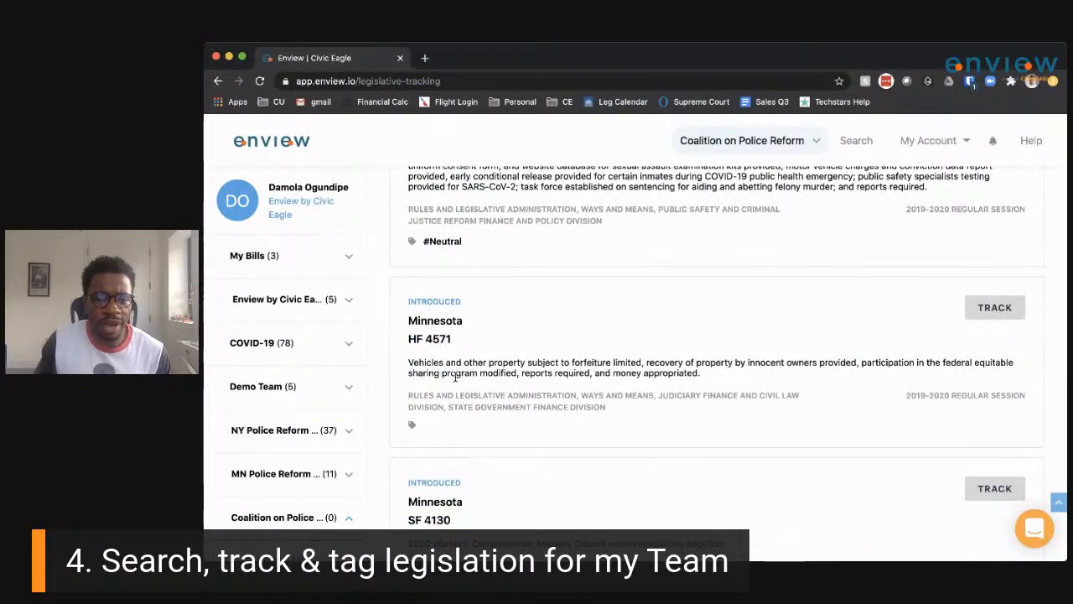
Tag bill HF 4571 as #Oppose.
click(412, 425)
scroll(460, 490, down, 1)
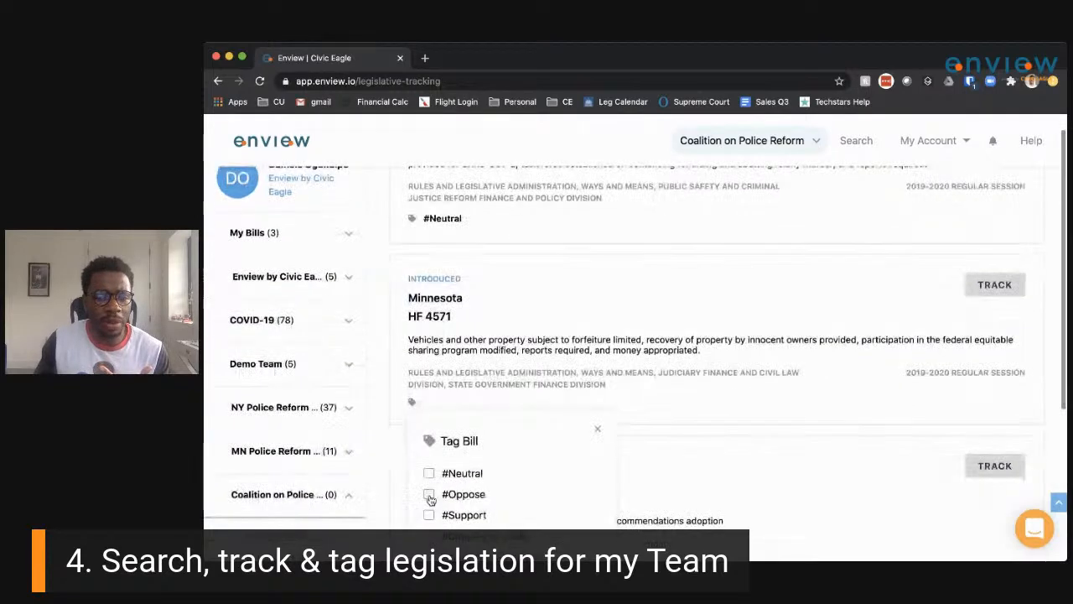
click(430, 494)
click(598, 435)
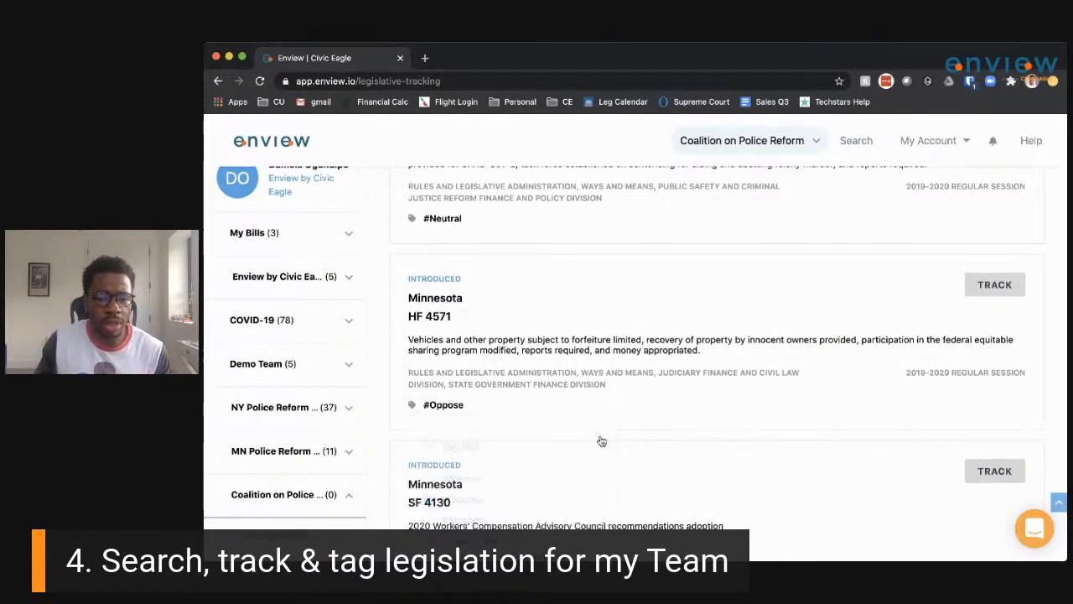
scroll(578, 470, down, 5)
scroll(556, 495, down, 2)
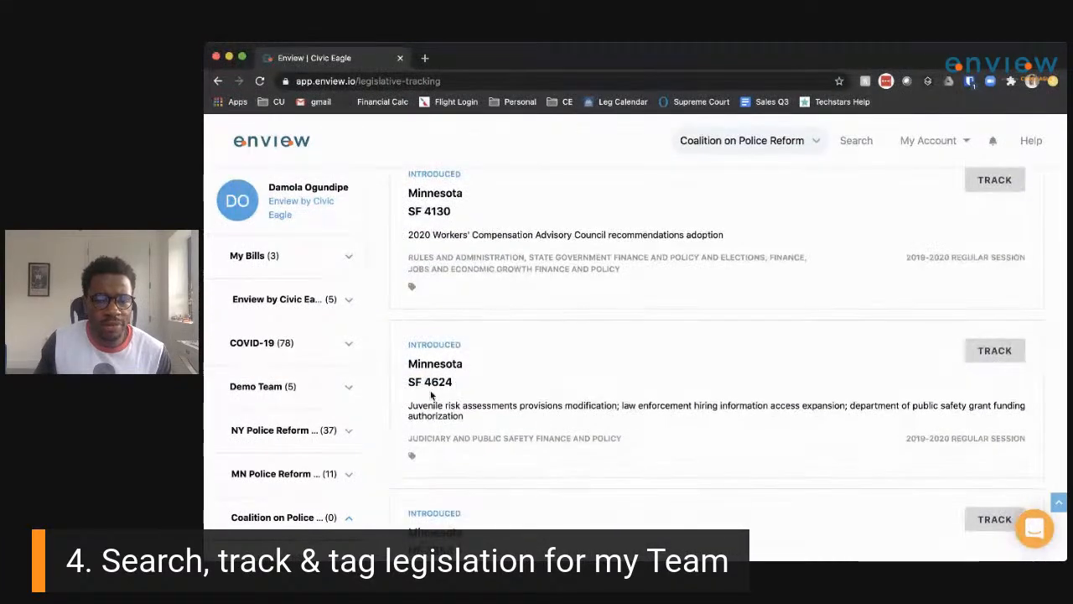
scroll(448, 432, down, 1)
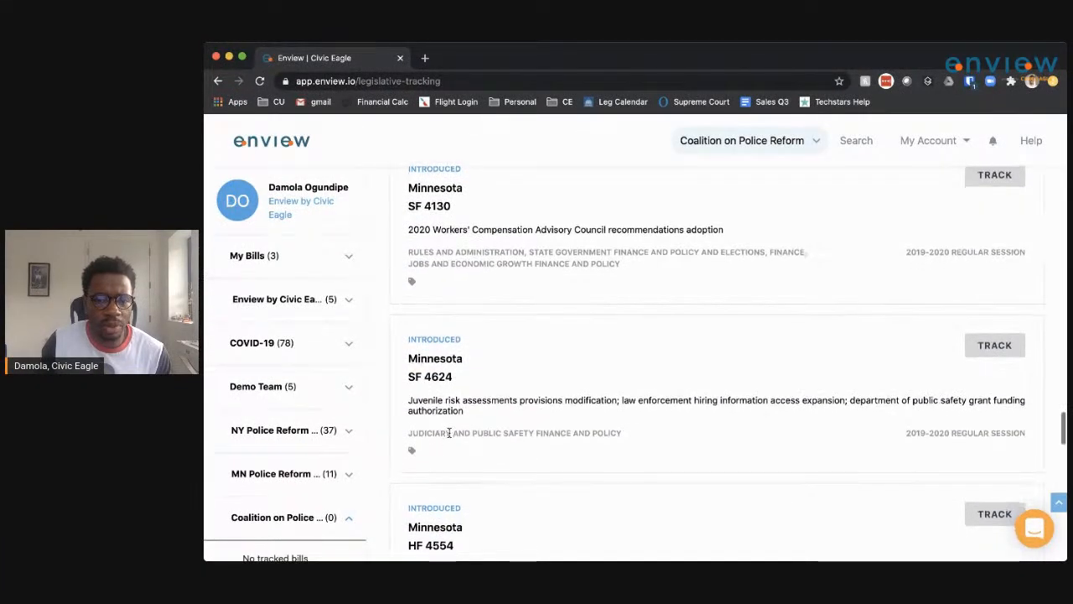
Tag bill SF 4624 as #Support.
click(414, 453)
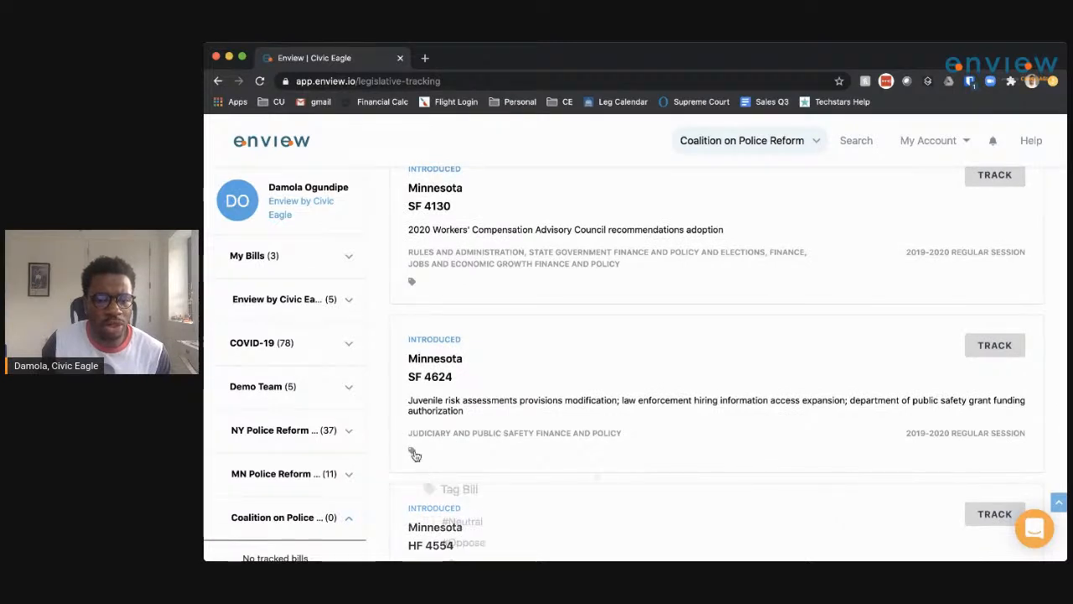
scroll(427, 495, down, 2)
click(429, 485)
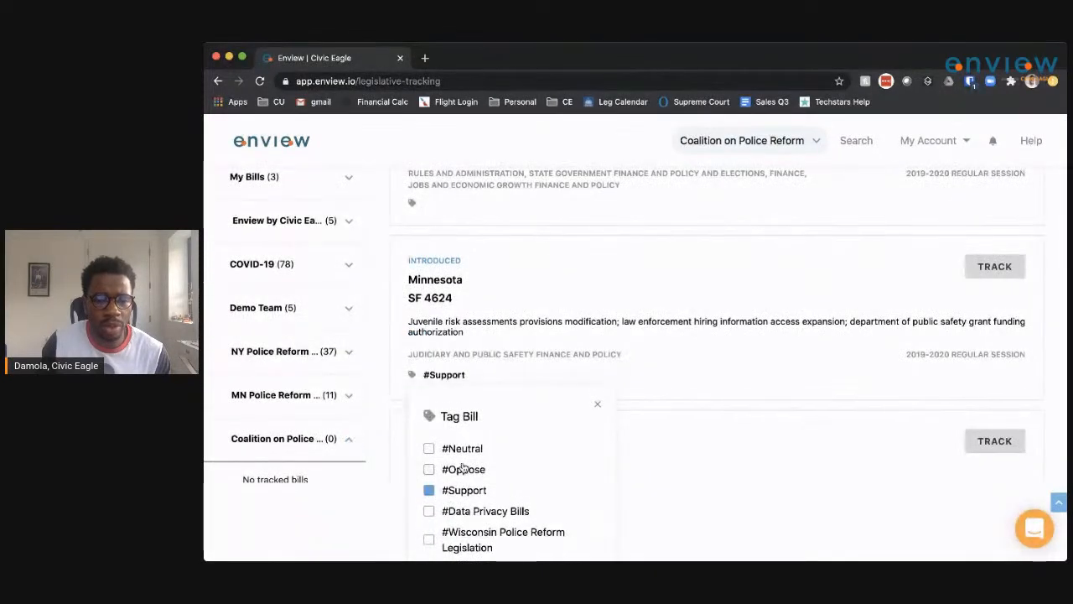
click(597, 404)
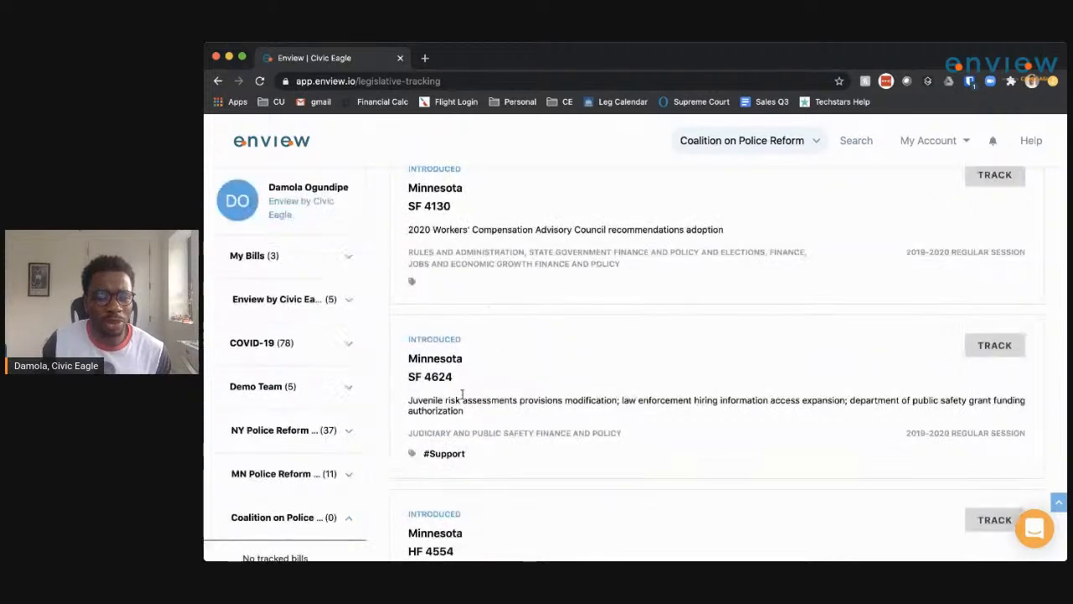
click(995, 347)
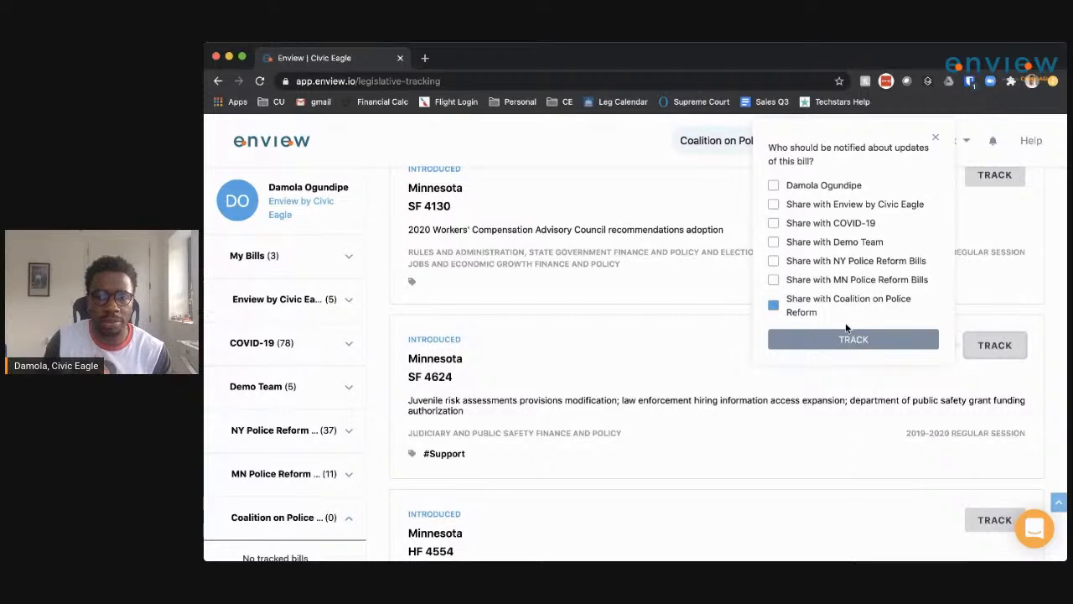
click(935, 138)
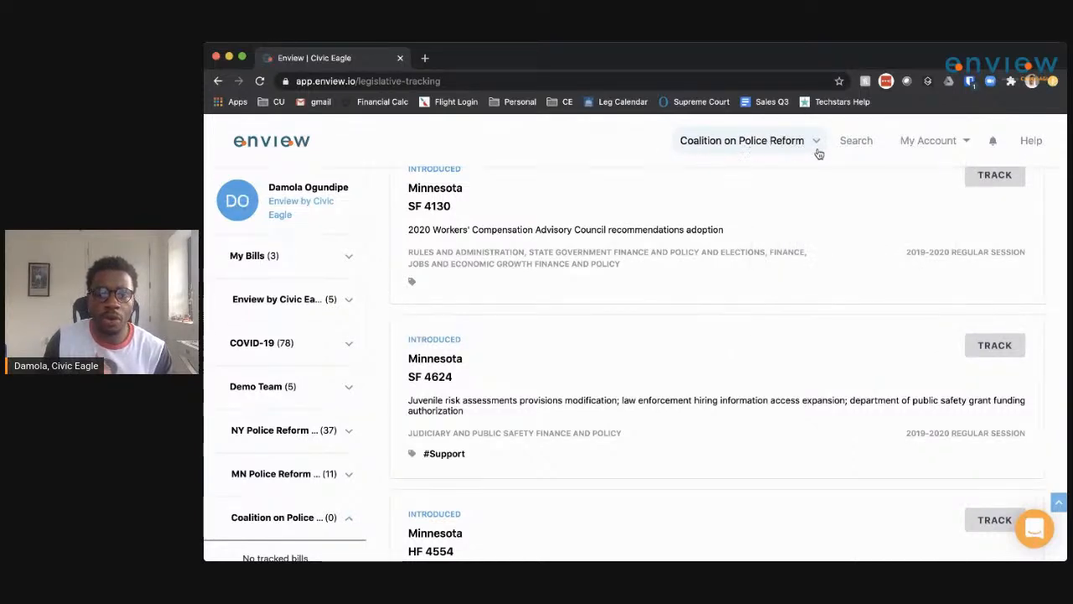
scroll(678, 211, up, 1)
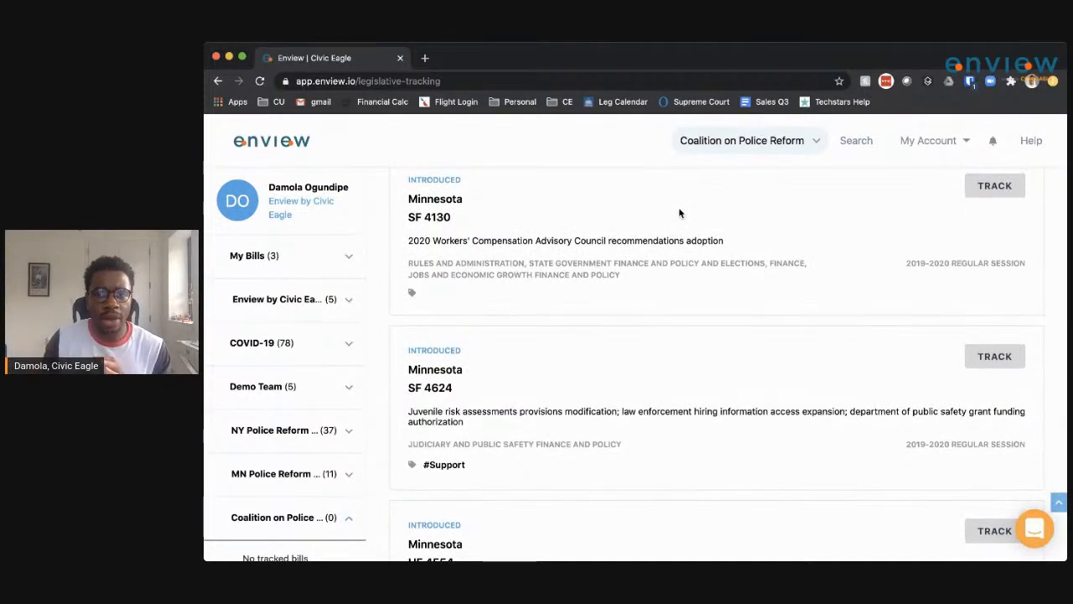
click(813, 141)
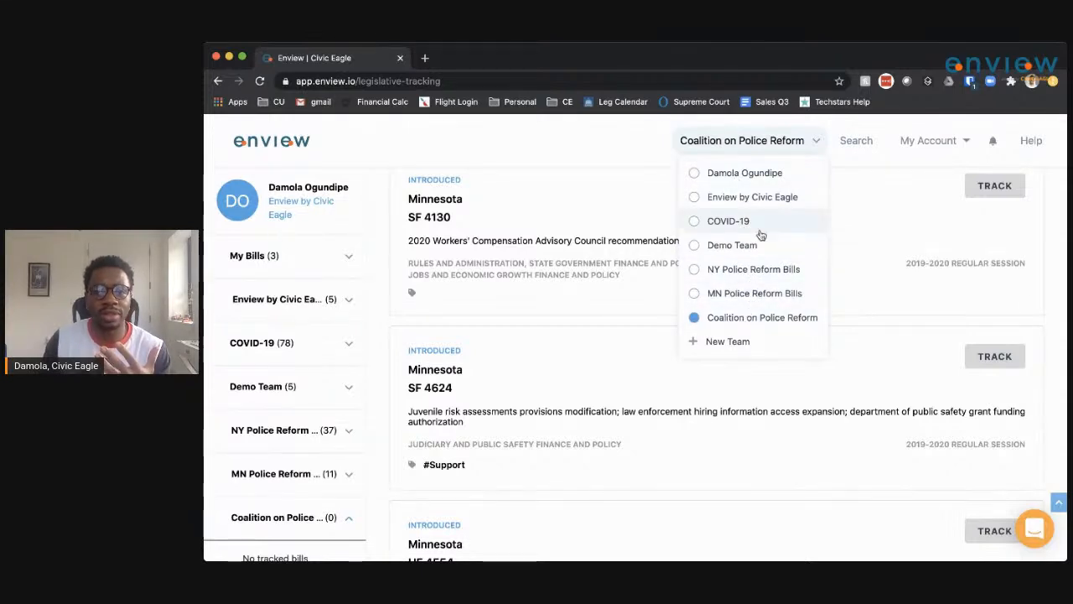
click(745, 175)
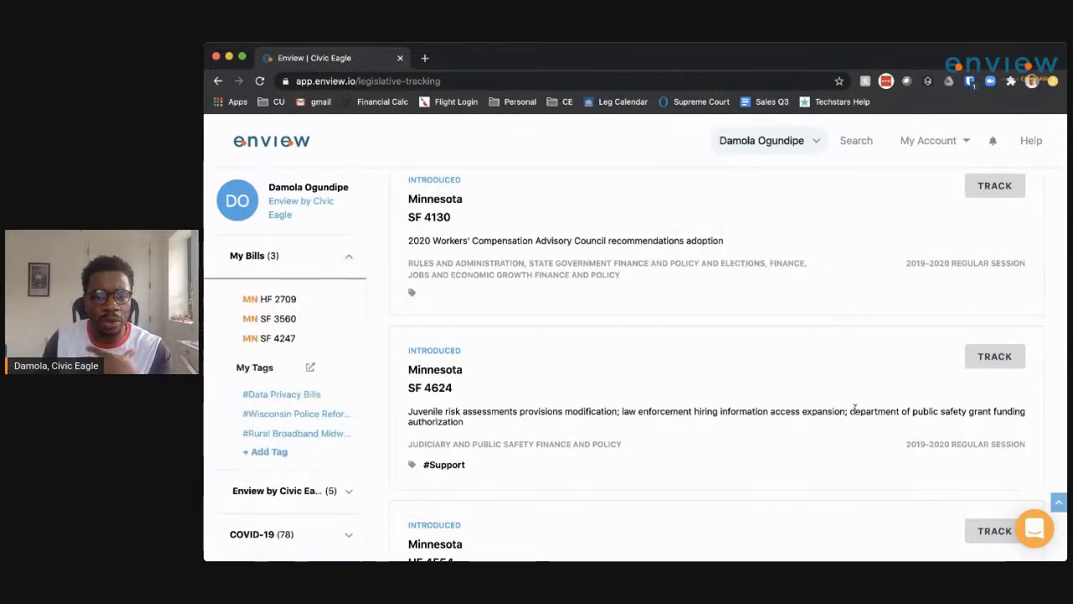
click(995, 359)
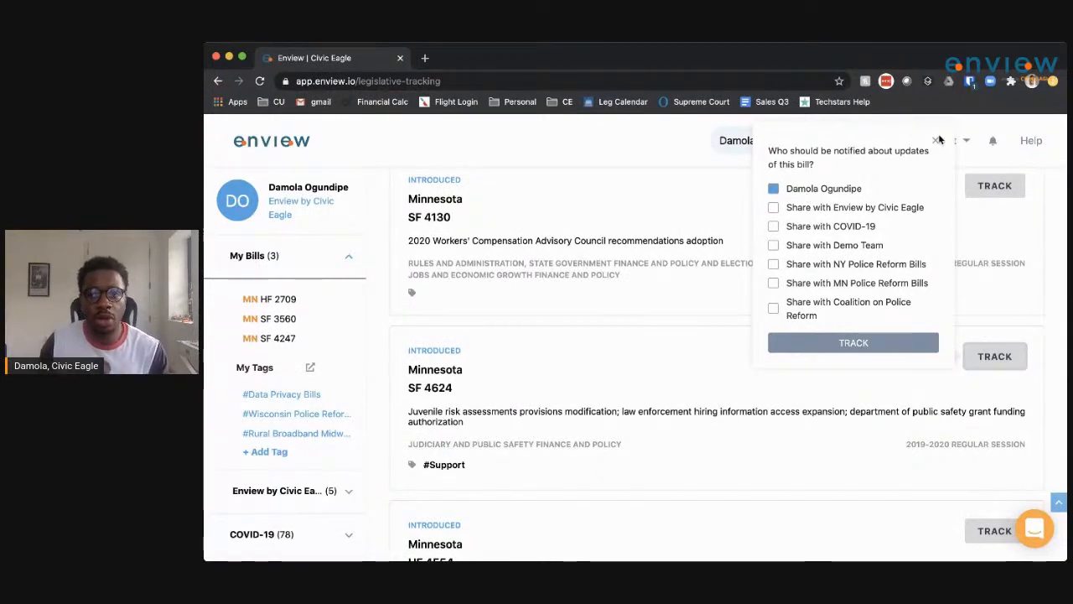
click(813, 142)
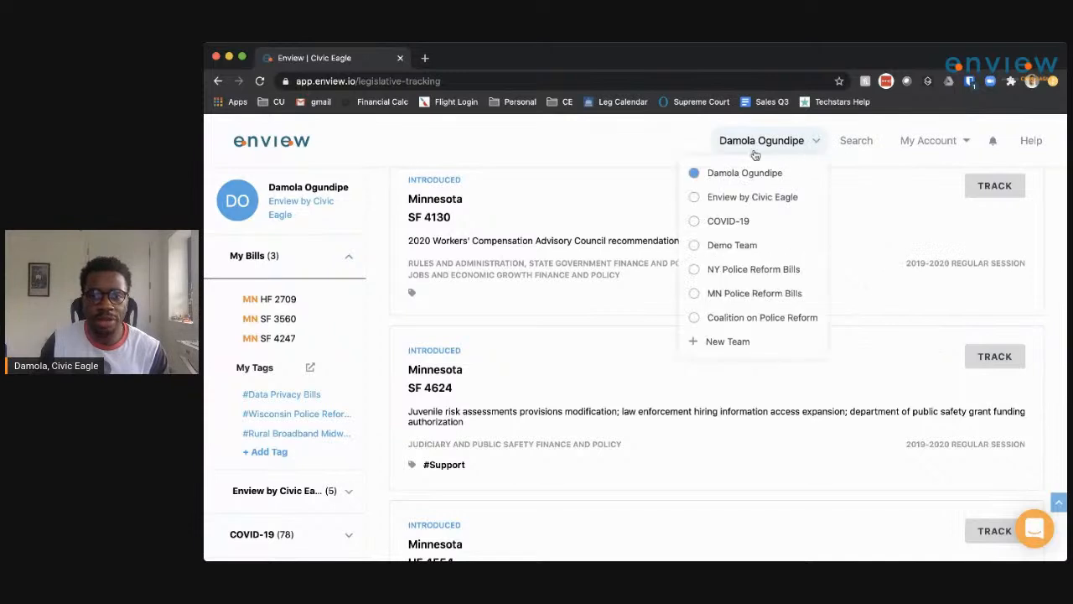
click(719, 322)
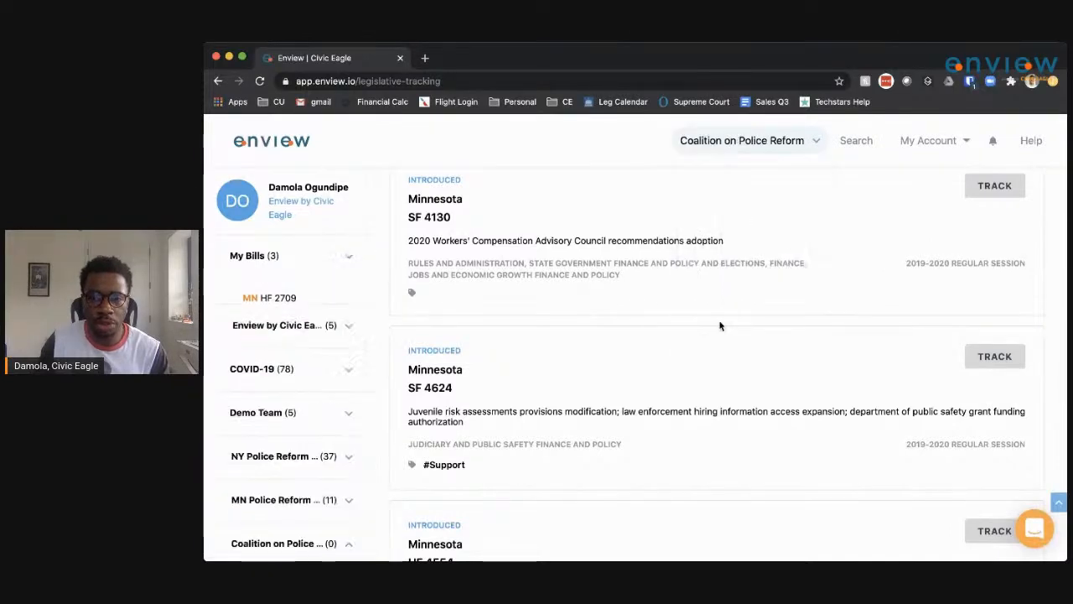
Track SF 4624, shared with the Coalition on Police Reform team.
click(994, 356)
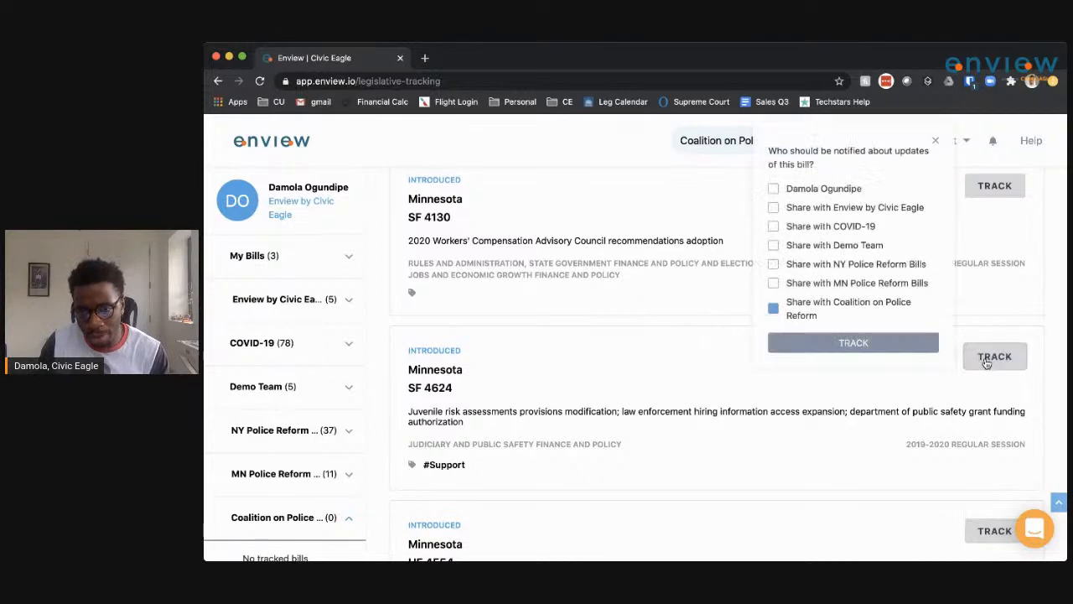
click(835, 344)
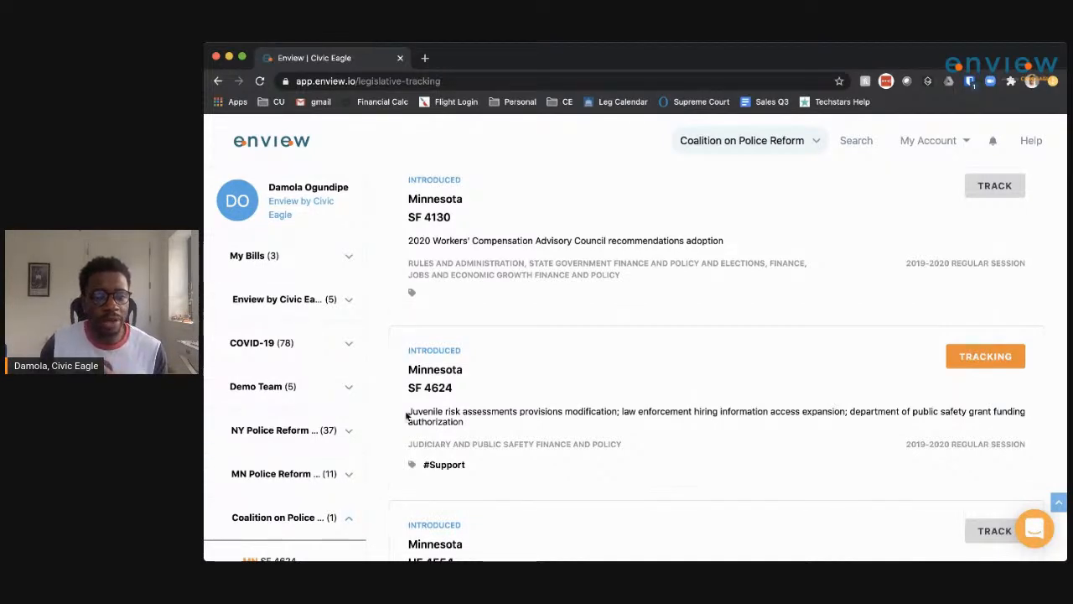
scroll(304, 428, down, 1)
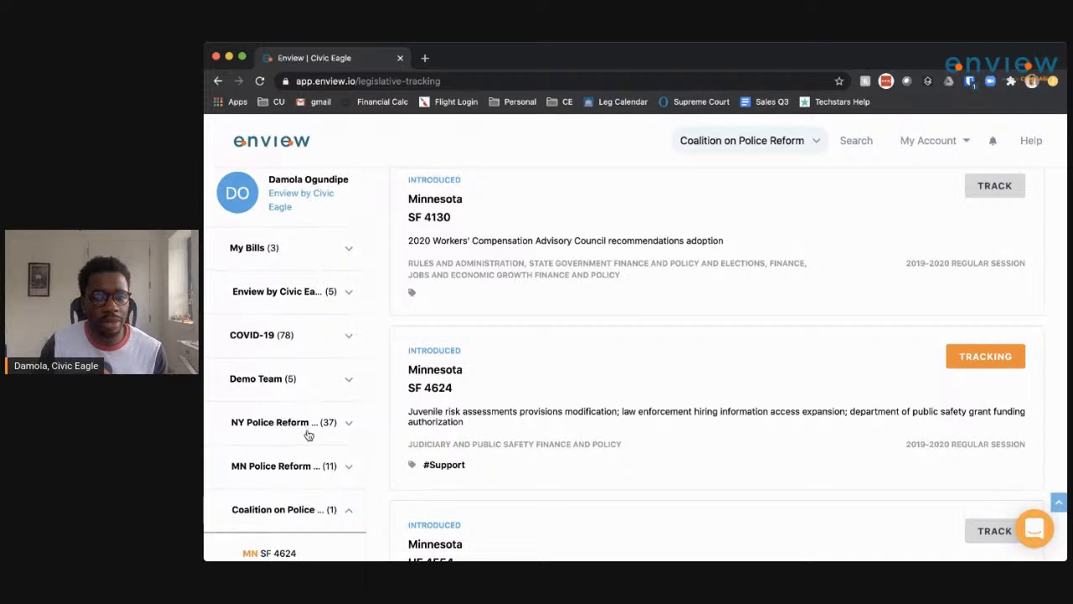
scroll(302, 402, down, 5)
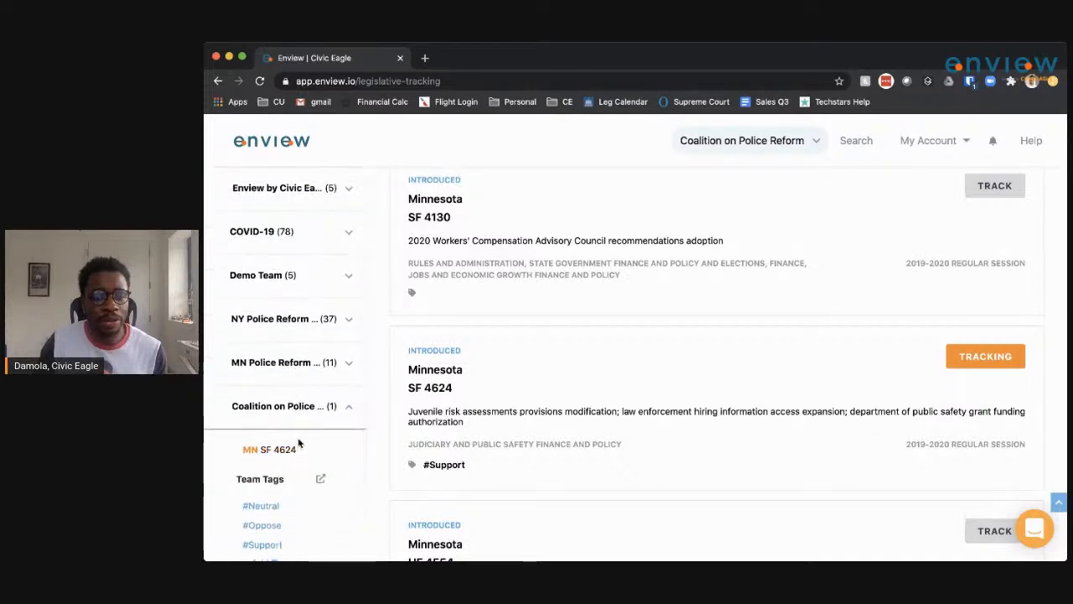
scroll(300, 461, down, 2)
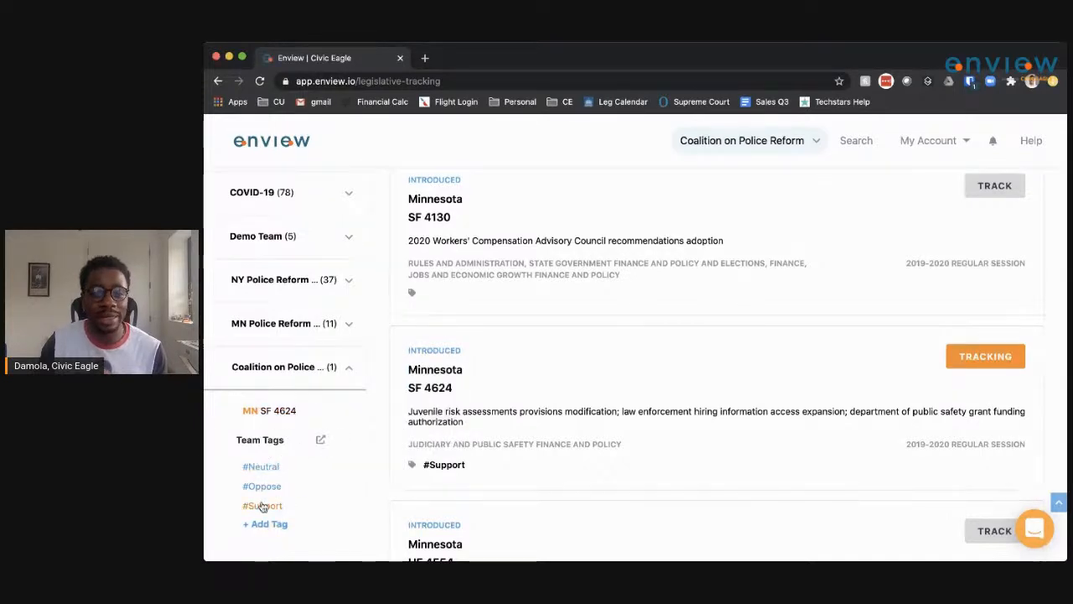
scroll(270, 478, down, 1)
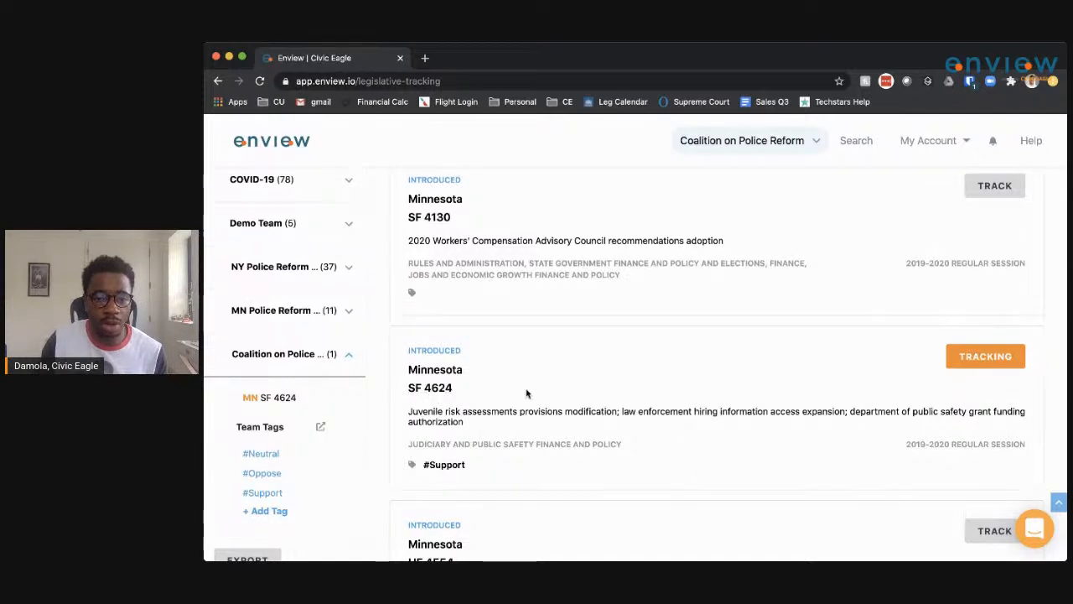
Open Minnesota SF 4624 from the team sidebar and read through its bill text.
click(269, 398)
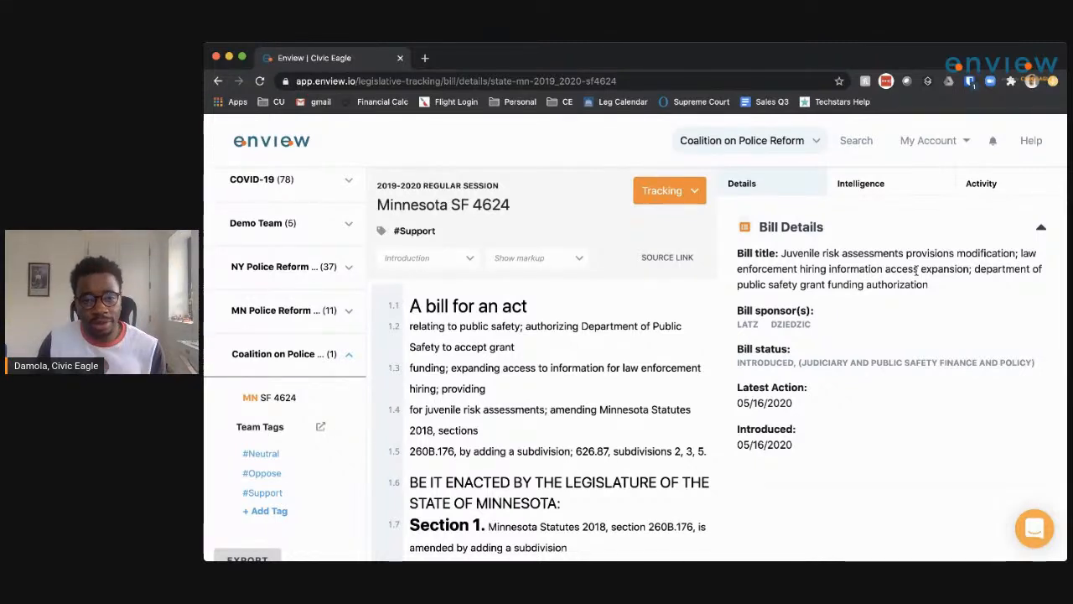
scroll(547, 450, down, 5)
scroll(546, 451, down, 10)
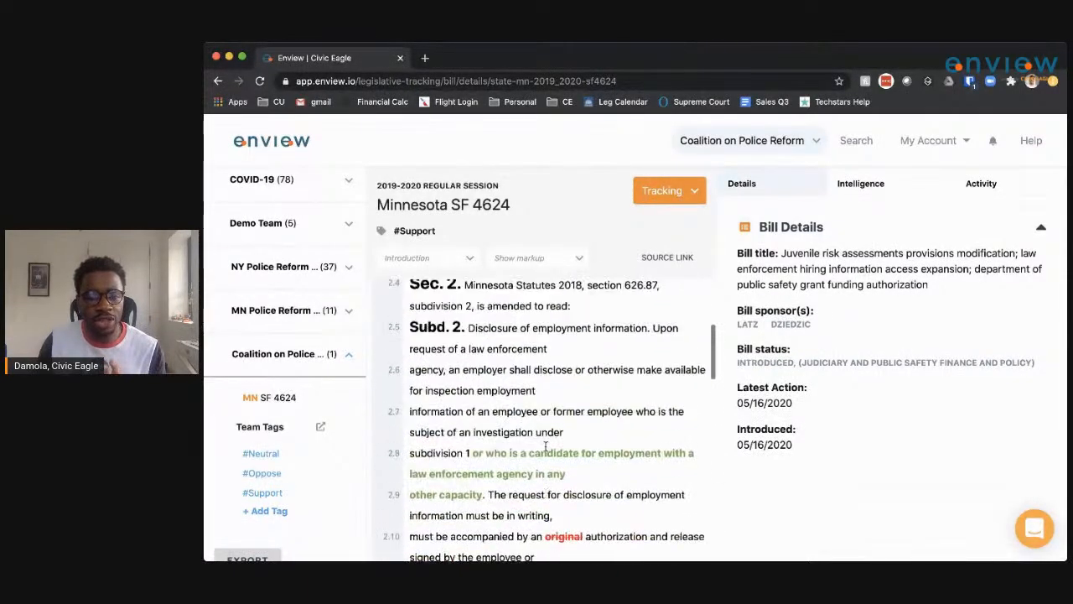
scroll(546, 446, up, 1)
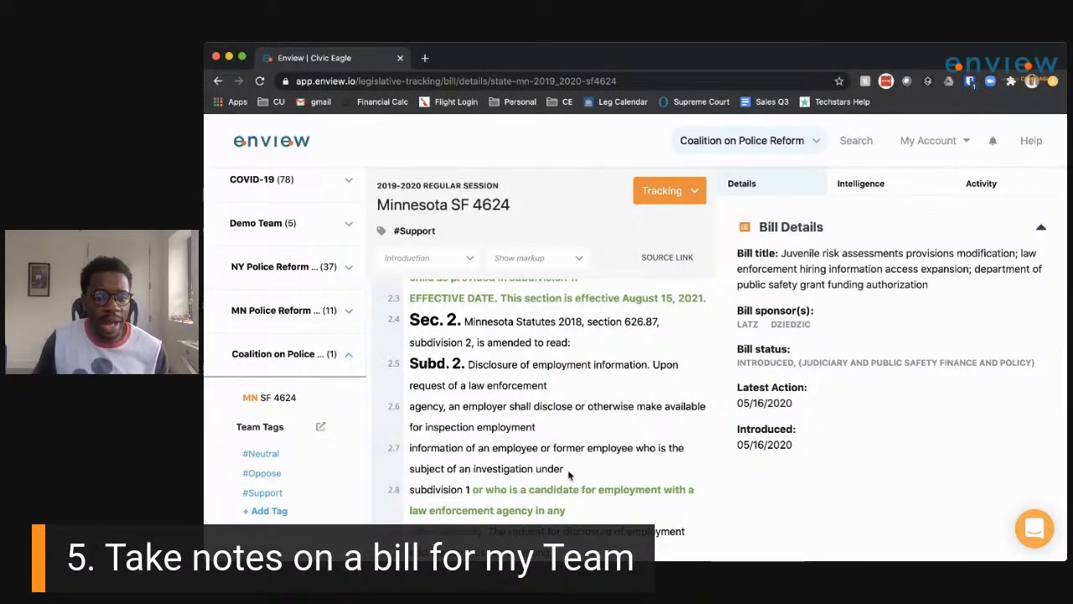
scroll(563, 521, down, 2)
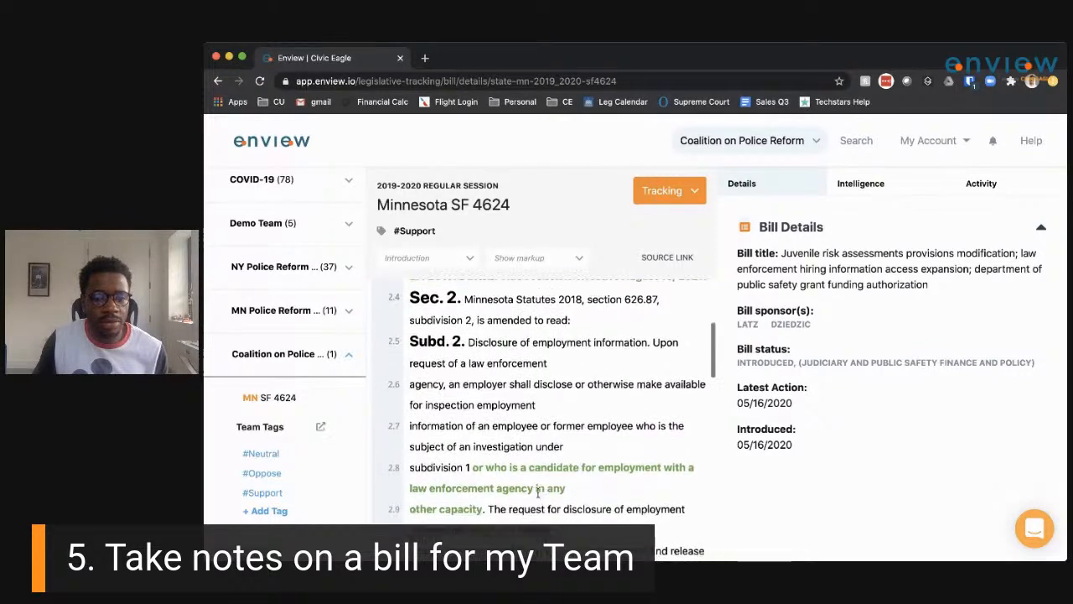
Annotate the employment-candidates passage with 'confused about this, what's your take', shared with Coalition on Police Reform.
drag(552, 505, 411, 444)
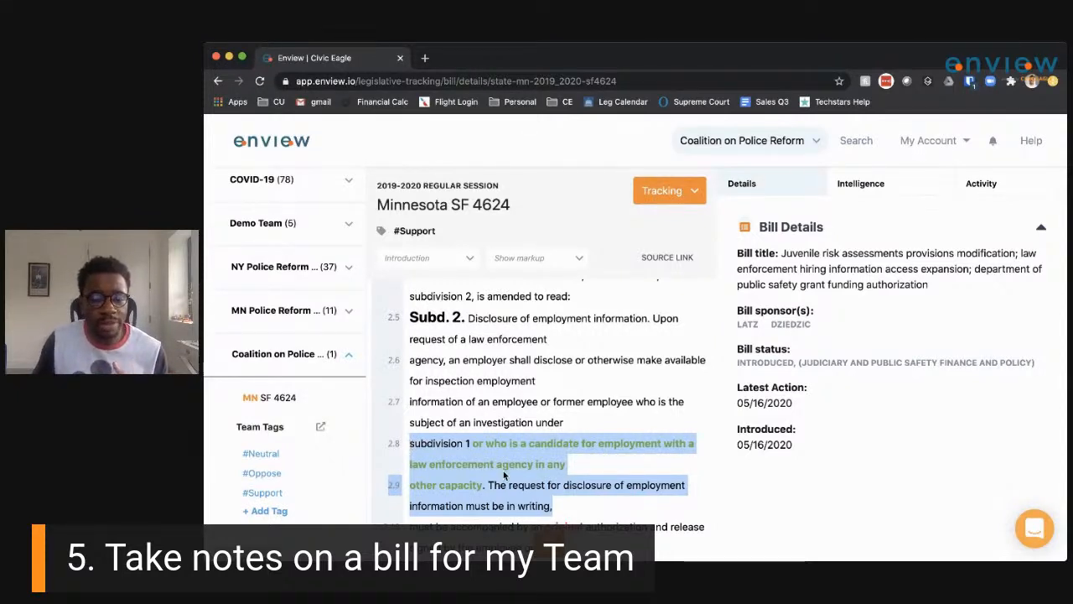
scroll(504, 475, down, 1)
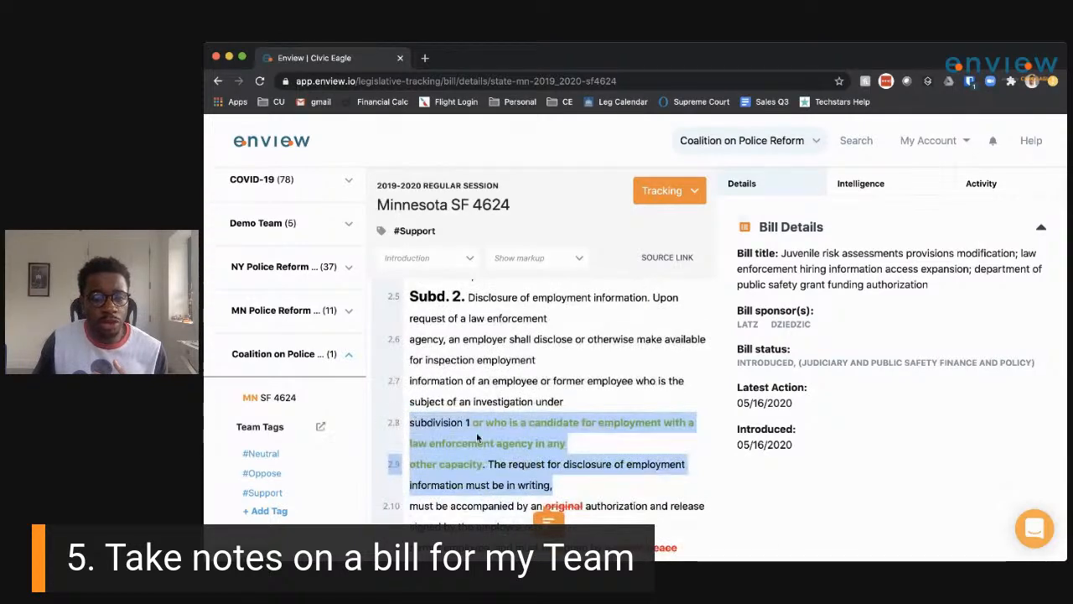
click(548, 520)
click(571, 267)
text(confused about this)
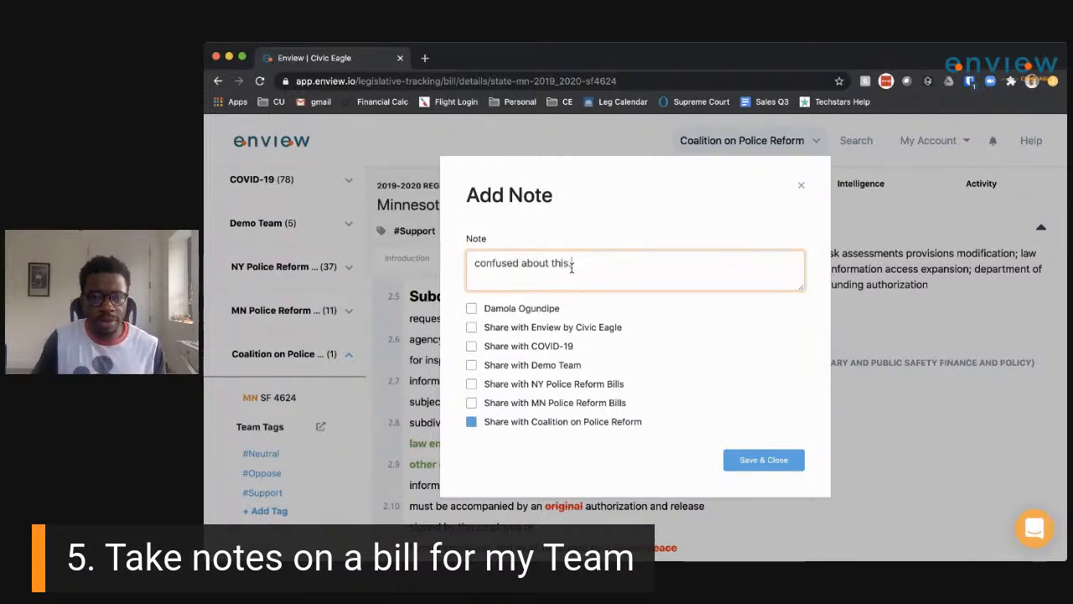
text(, what's your)
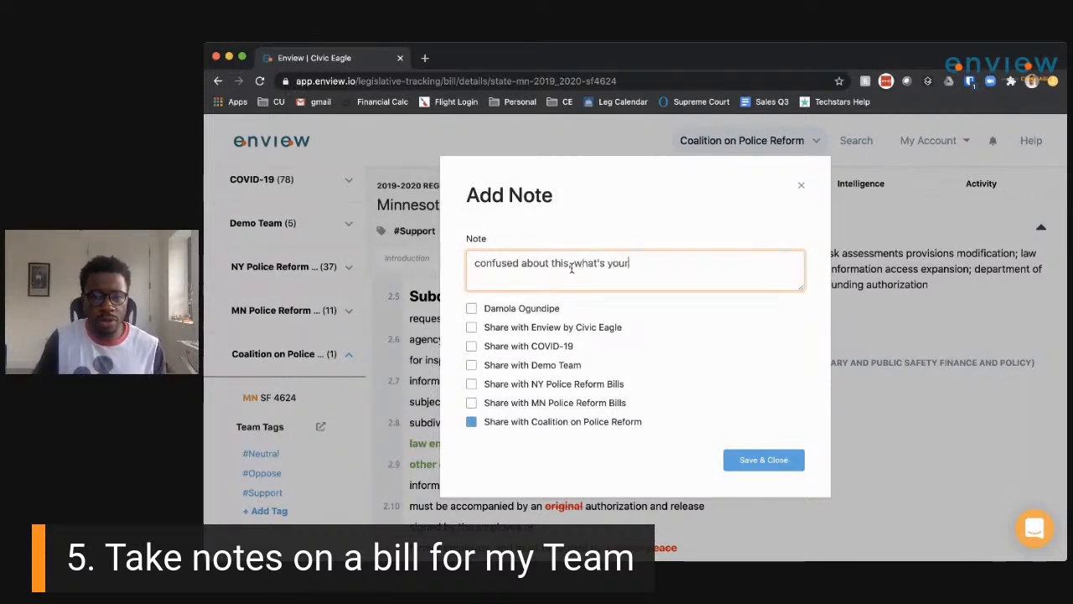
text( take)
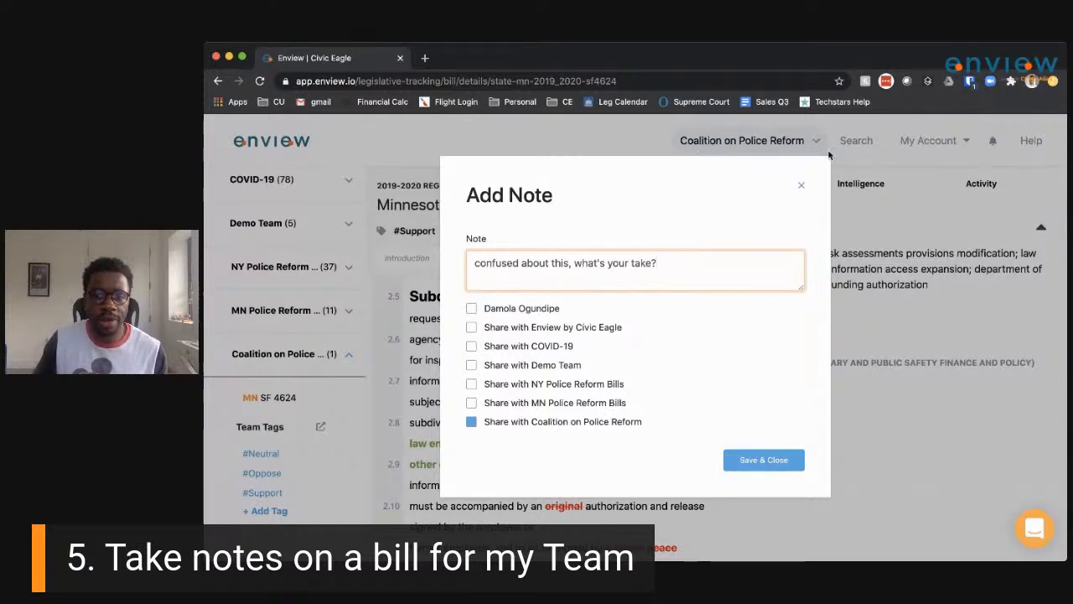
click(764, 460)
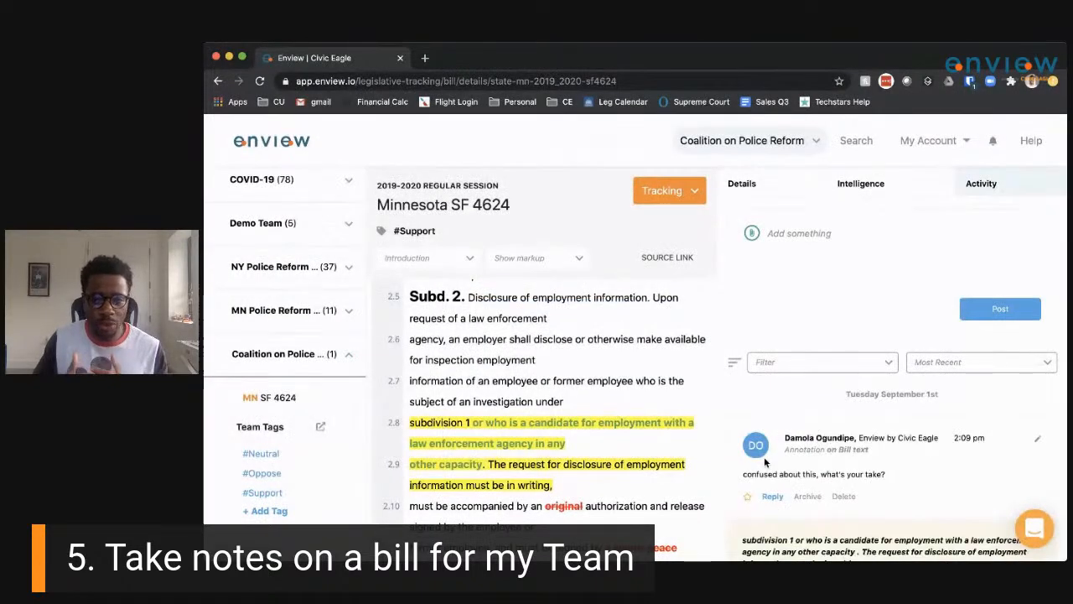
scroll(506, 474, down, 1)
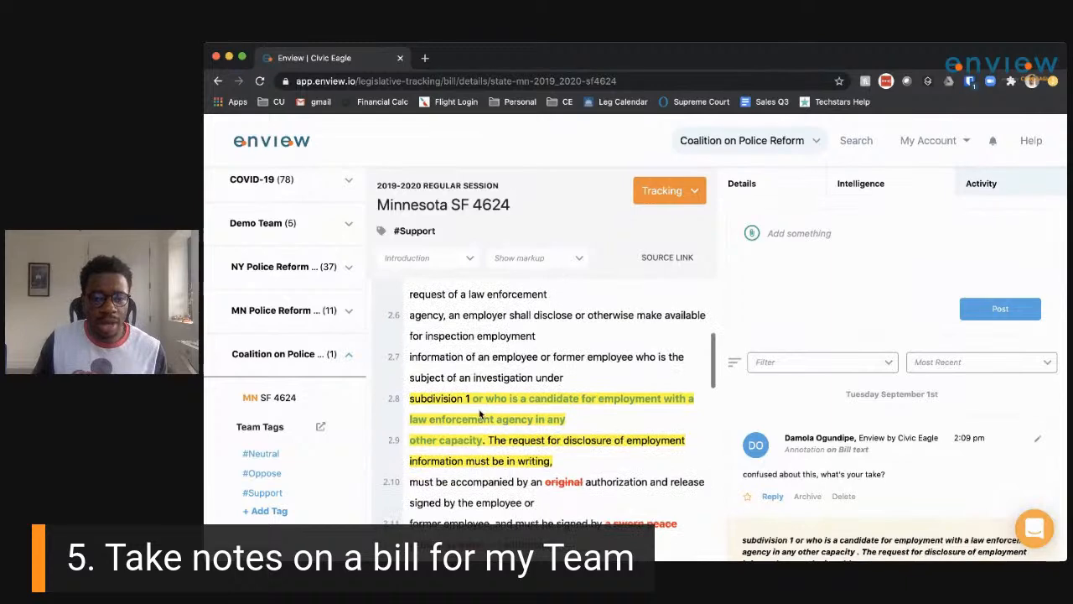
click(510, 400)
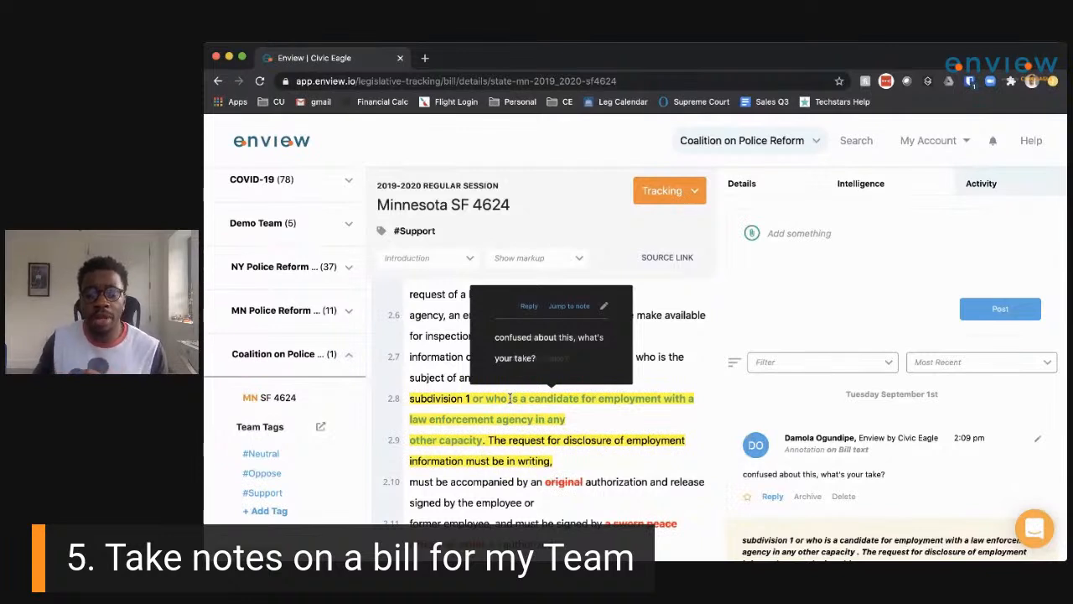
scroll(803, 484, down, 1)
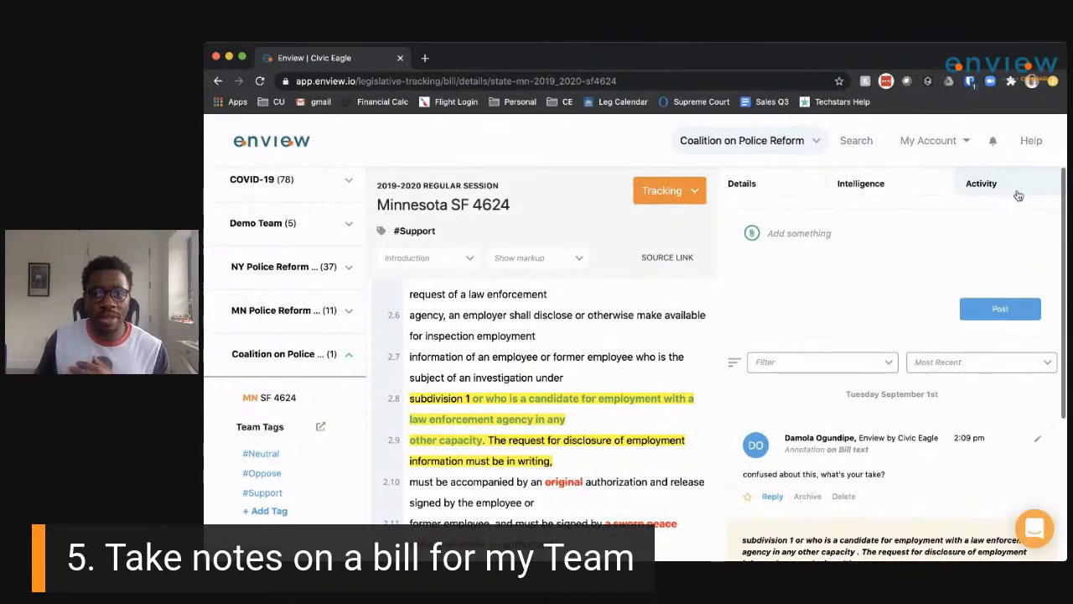
Post a comment beginning 'Here's my general analysis about this bill' to Coalition on Police Reform.
click(795, 250)
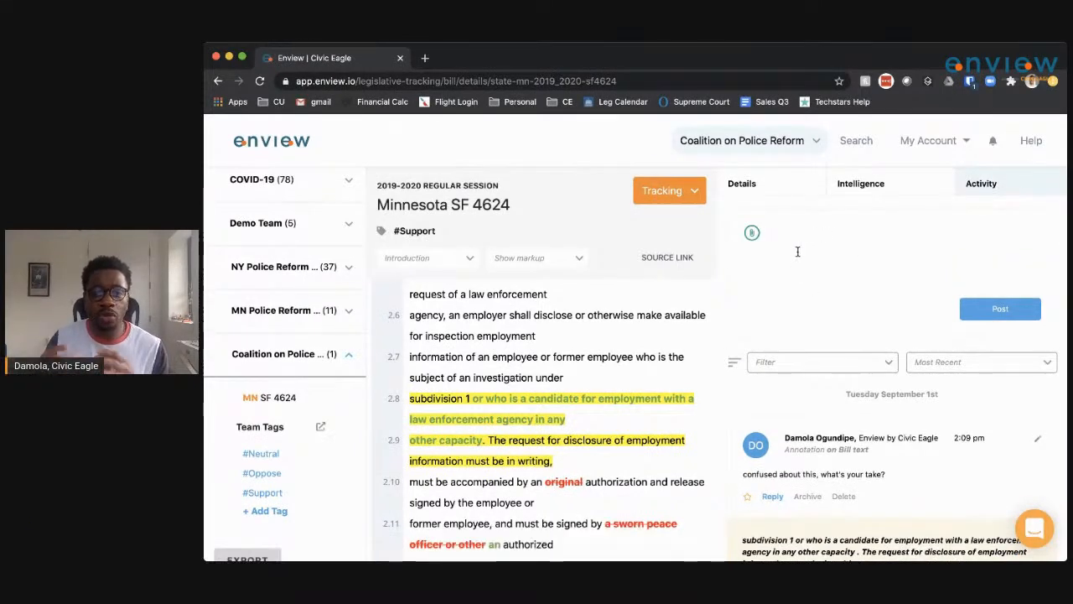
text(Here's my ge)
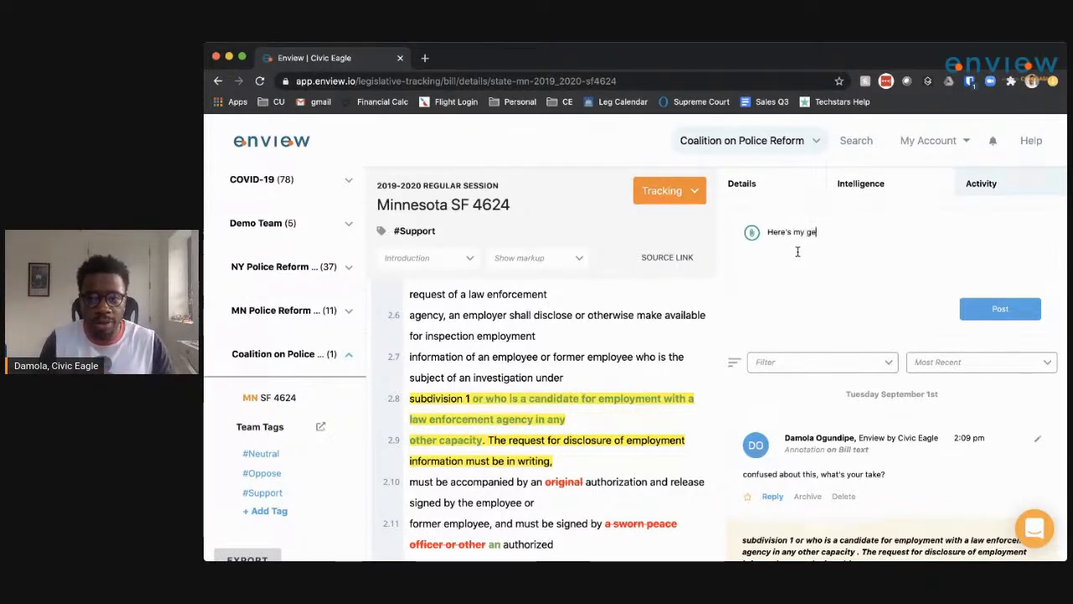
text(neral analysis about this bill)
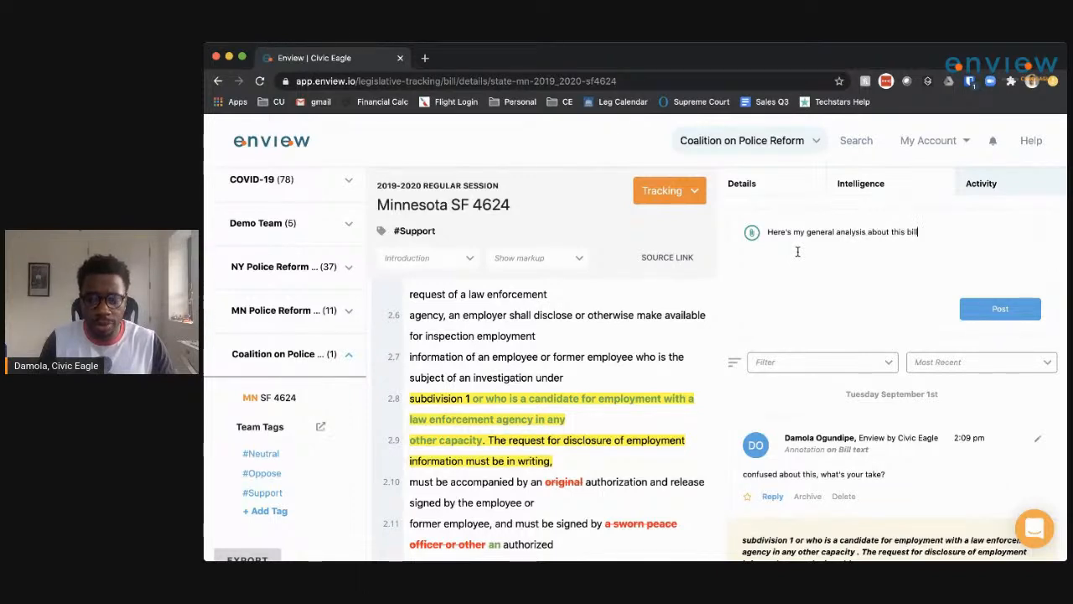
text(: )
text(Right now we suppo)
text(rt but a few )
text(parts need langua)
text(ge change, can we )
text(discuss with Rep)
text(resentative Johns)
text(on?)
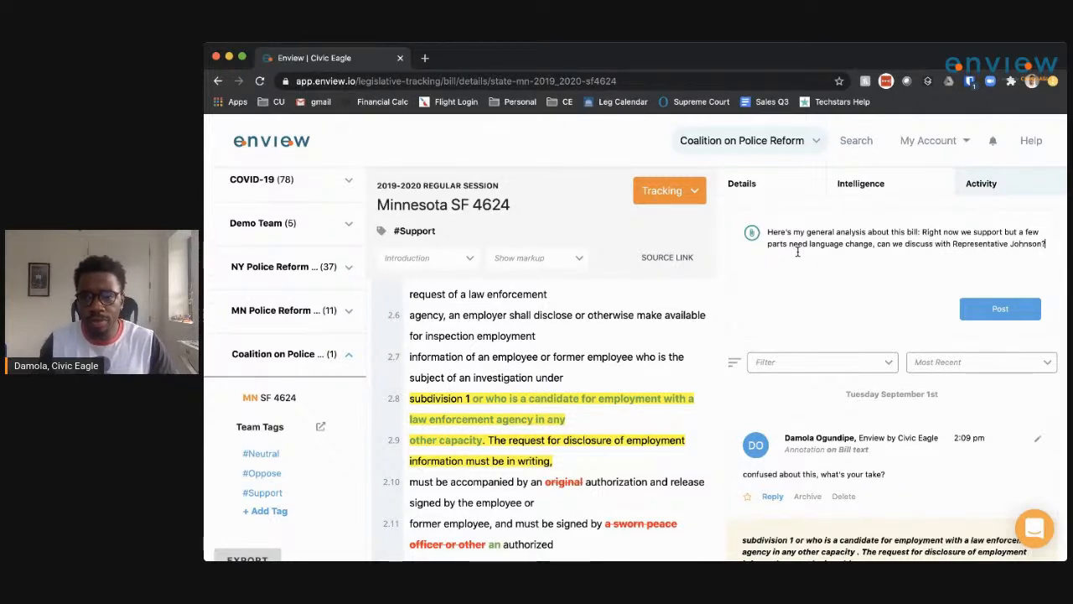
click(970, 310)
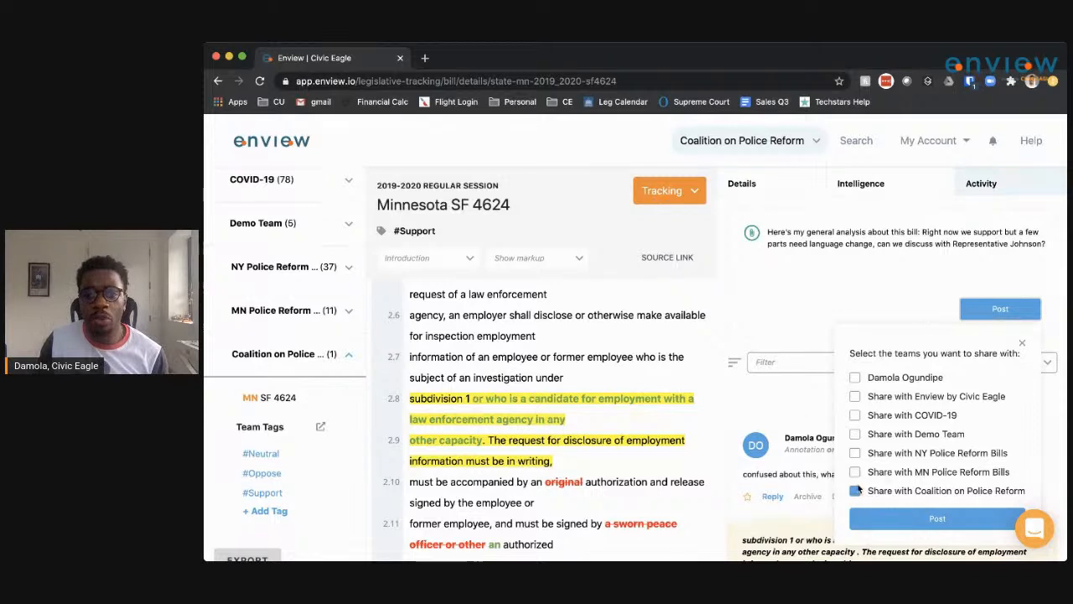
click(904, 520)
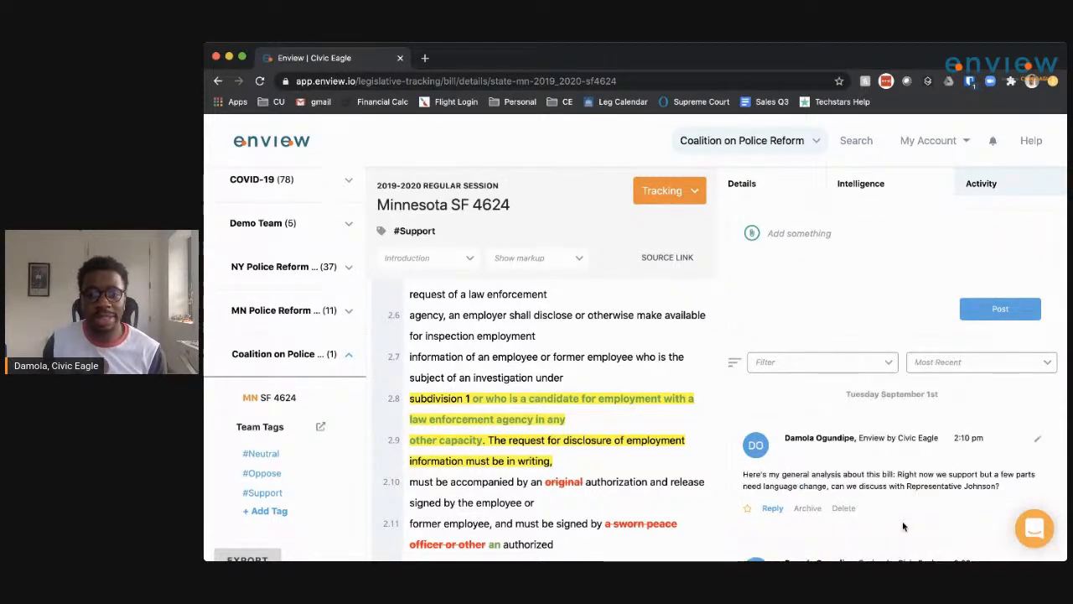
scroll(903, 526, down, 1)
scroll(902, 520, down, 1)
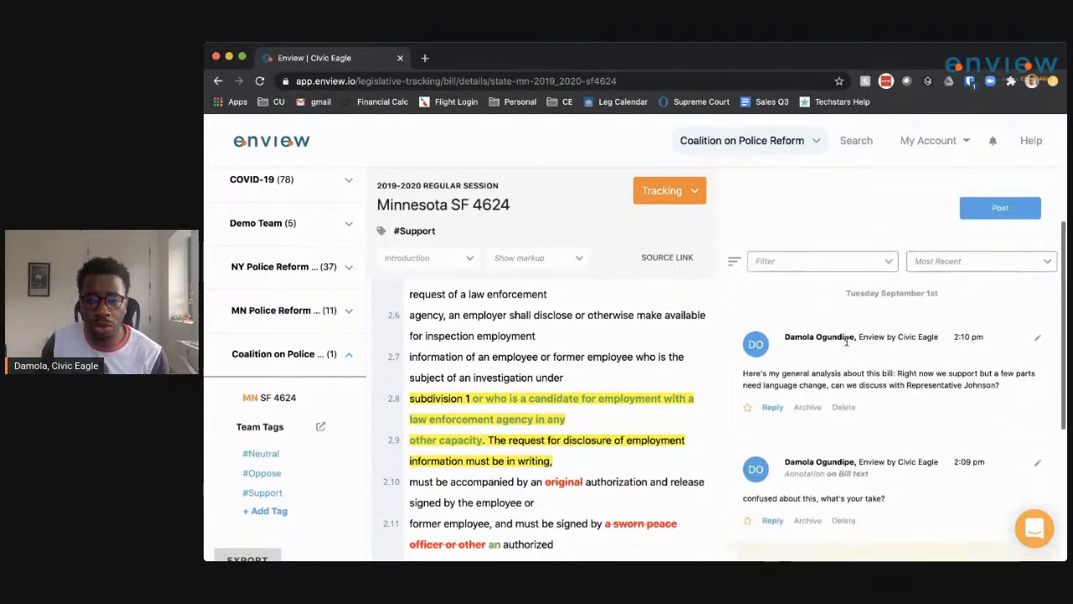
scroll(881, 422, down, 2)
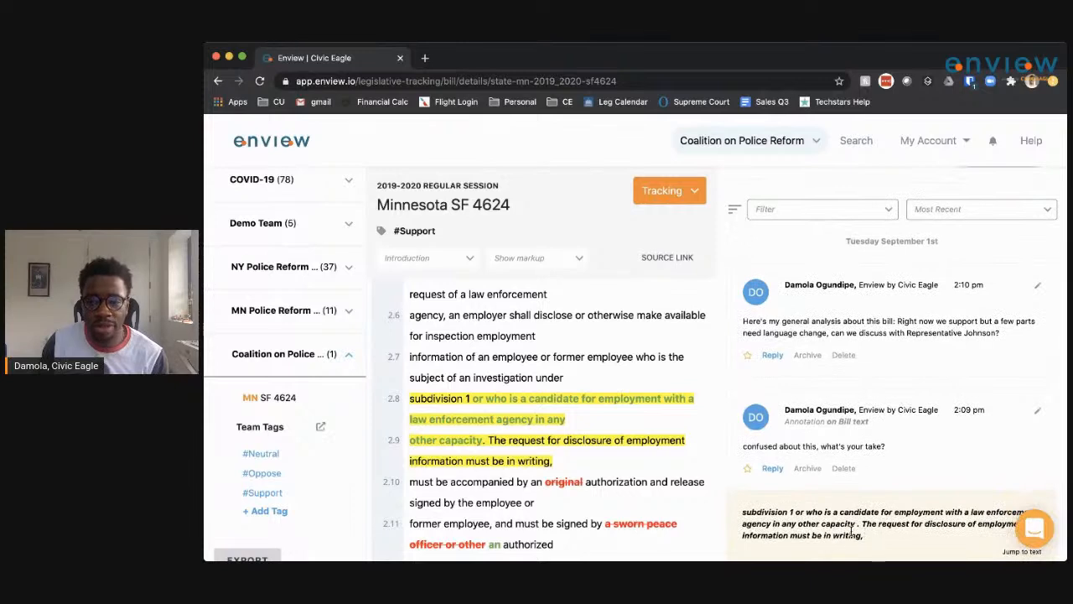
scroll(865, 529, down, 1)
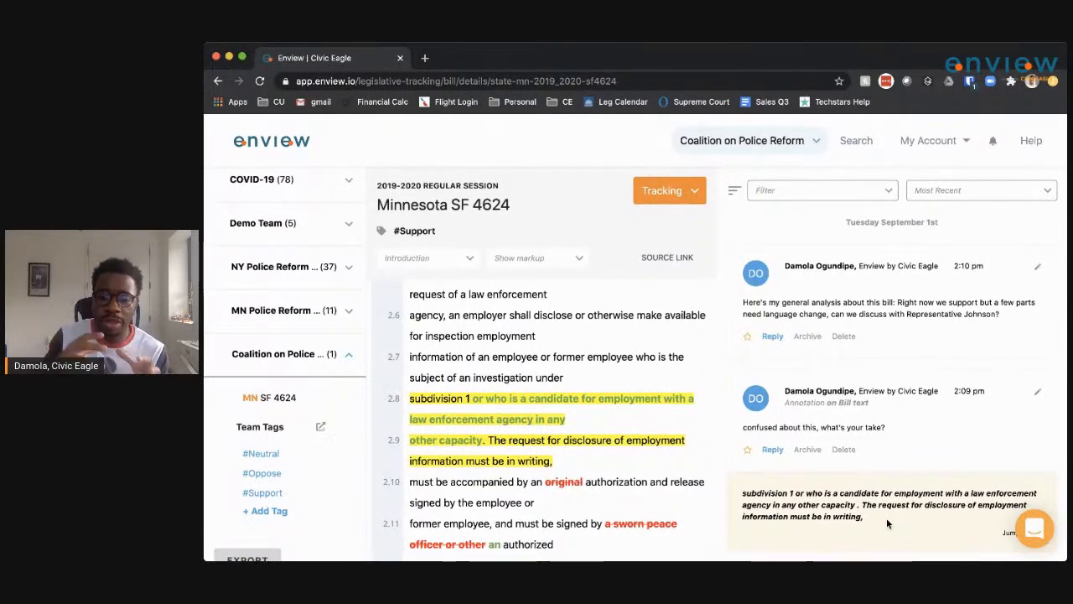
scroll(889, 364, up, 3)
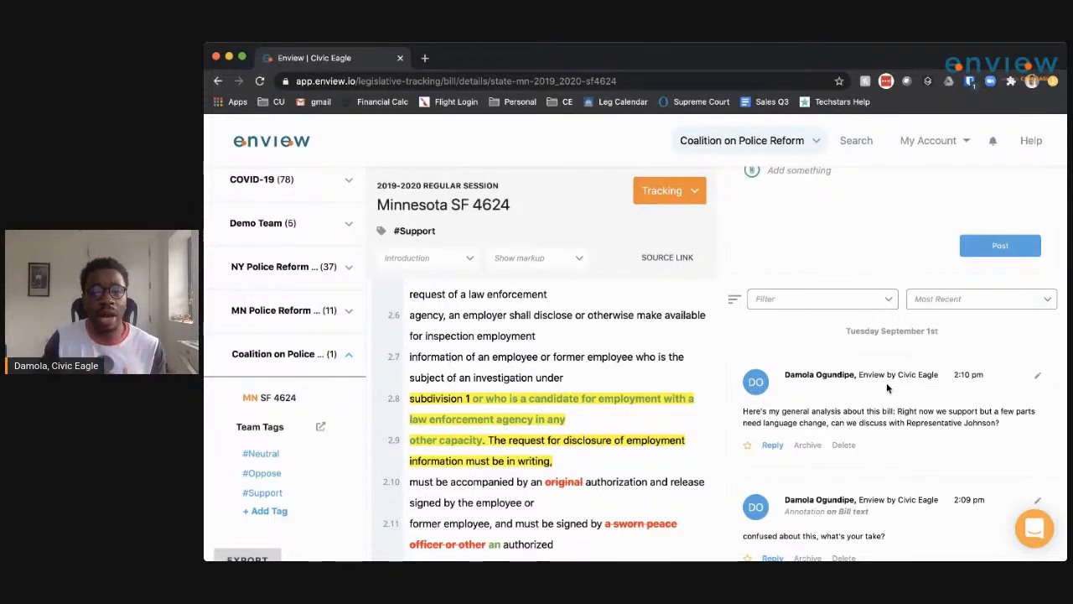
scroll(863, 314, up, 2)
click(833, 250)
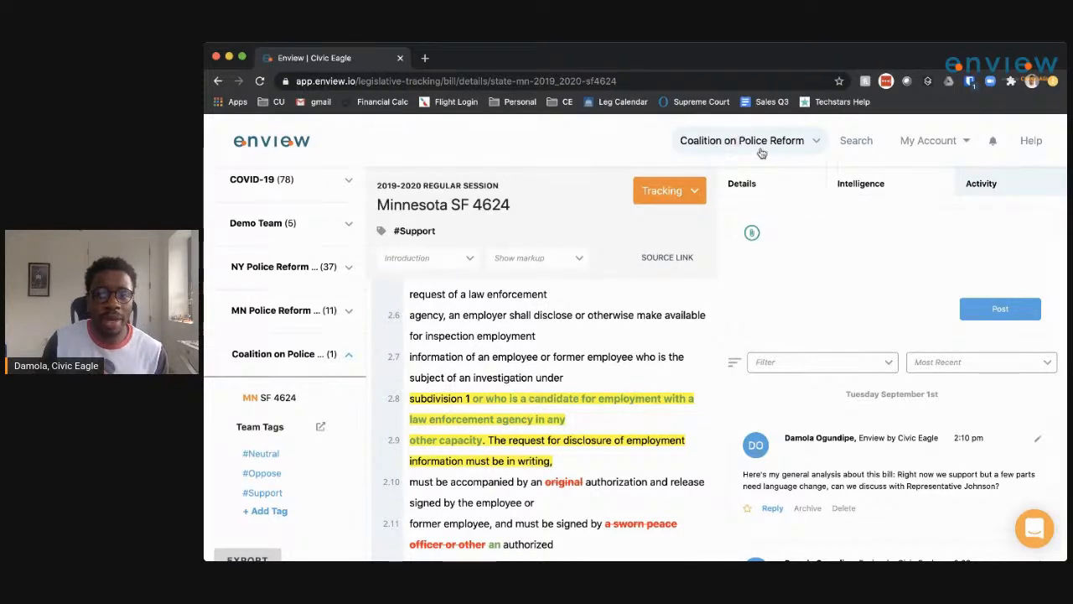
click(818, 142)
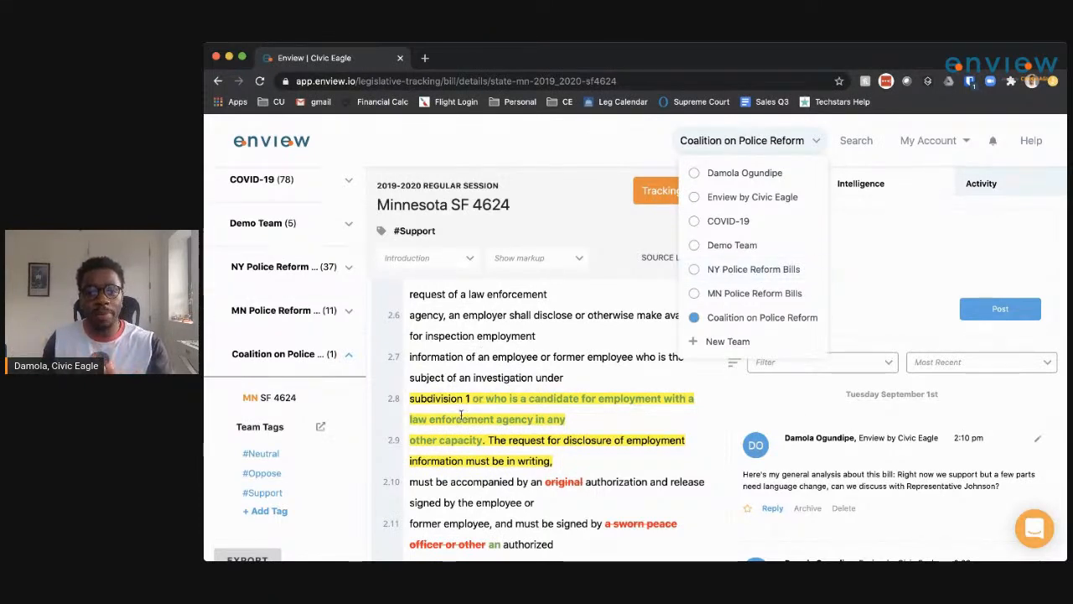
click(762, 174)
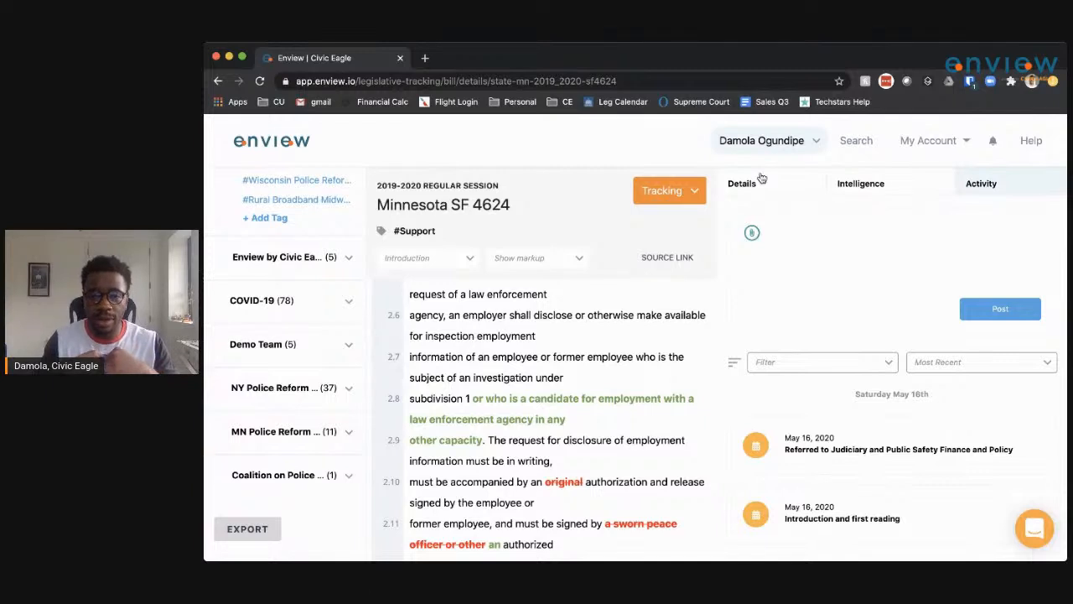
click(816, 143)
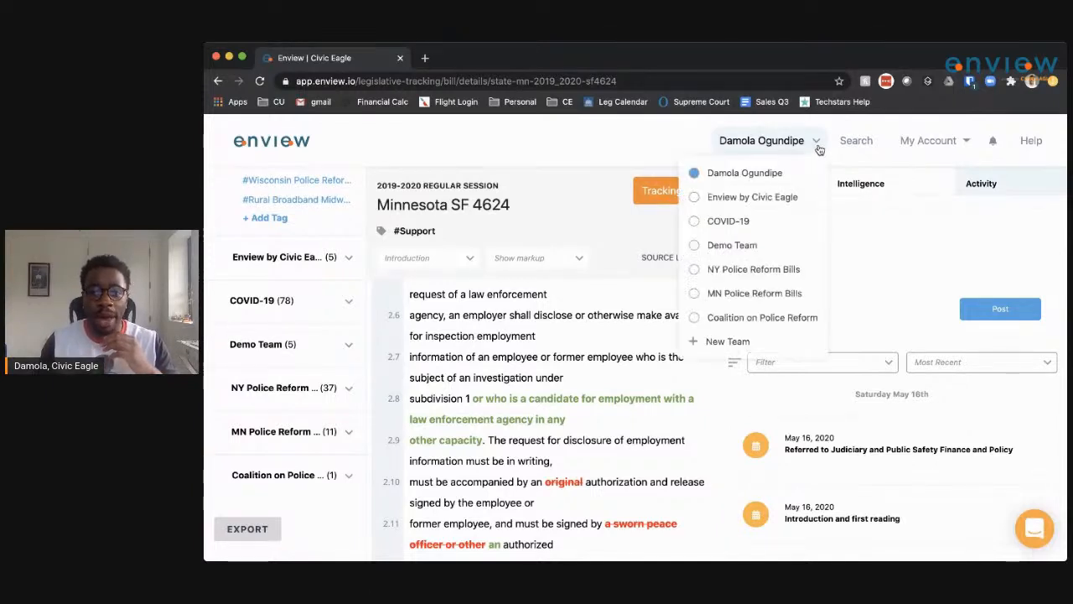
click(750, 318)
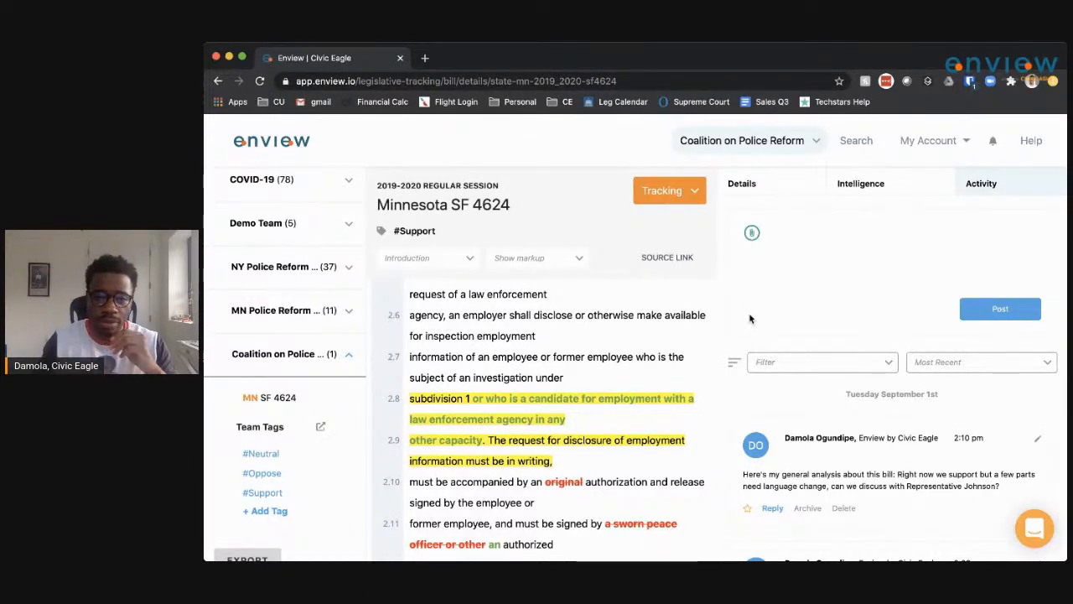
Browse the team's bills tagged #Neutral, #Oppose, then #Support (listing SF 4624), and open the live help chat.
click(272, 454)
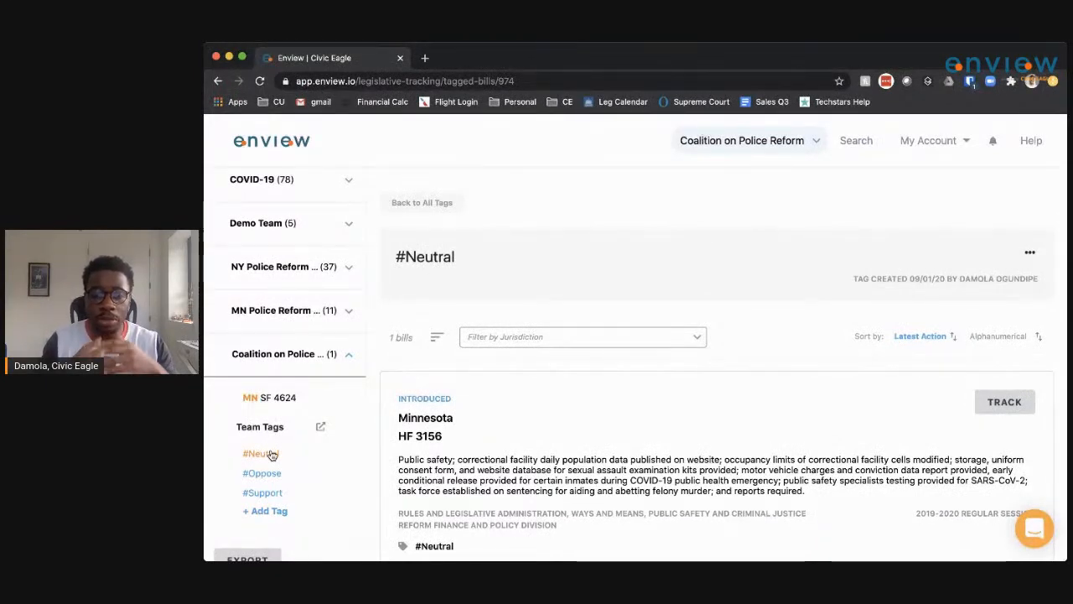
scroll(545, 436, down, 1)
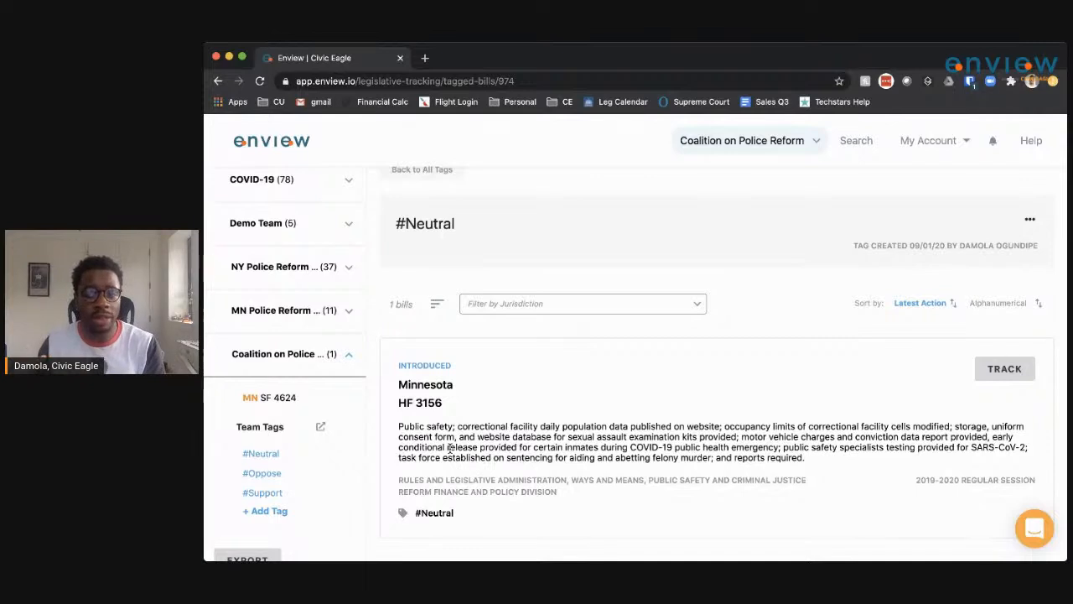
click(262, 473)
scroll(262, 475, down, 1)
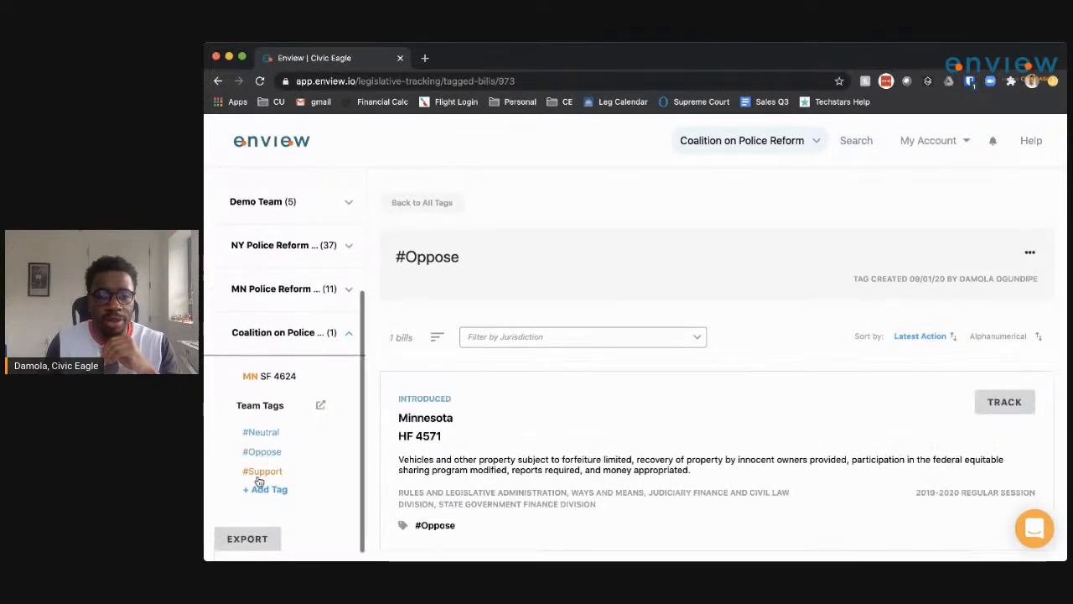
click(260, 475)
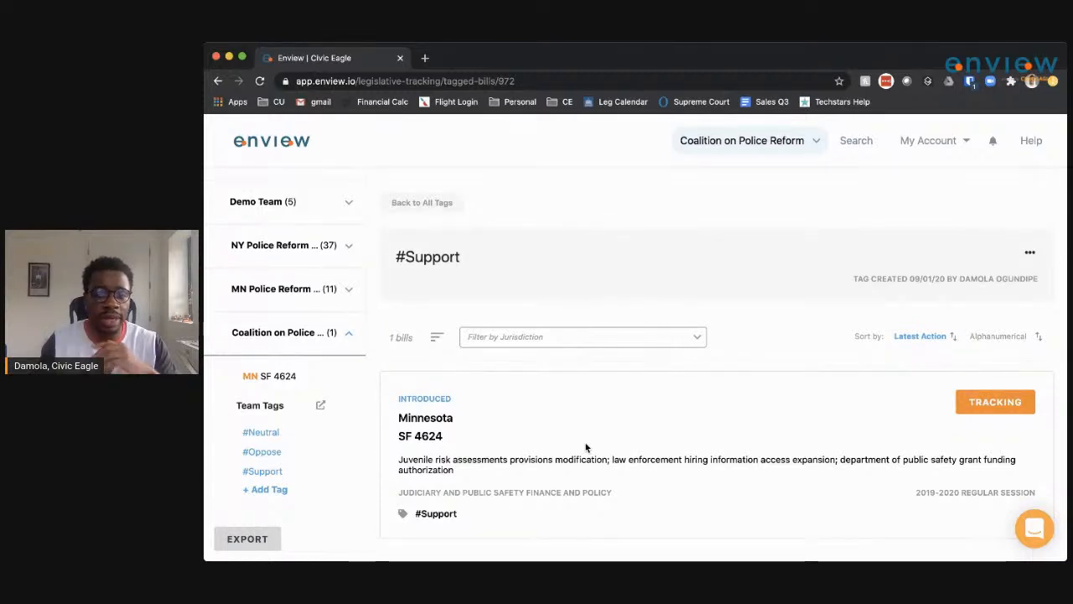
click(1043, 532)
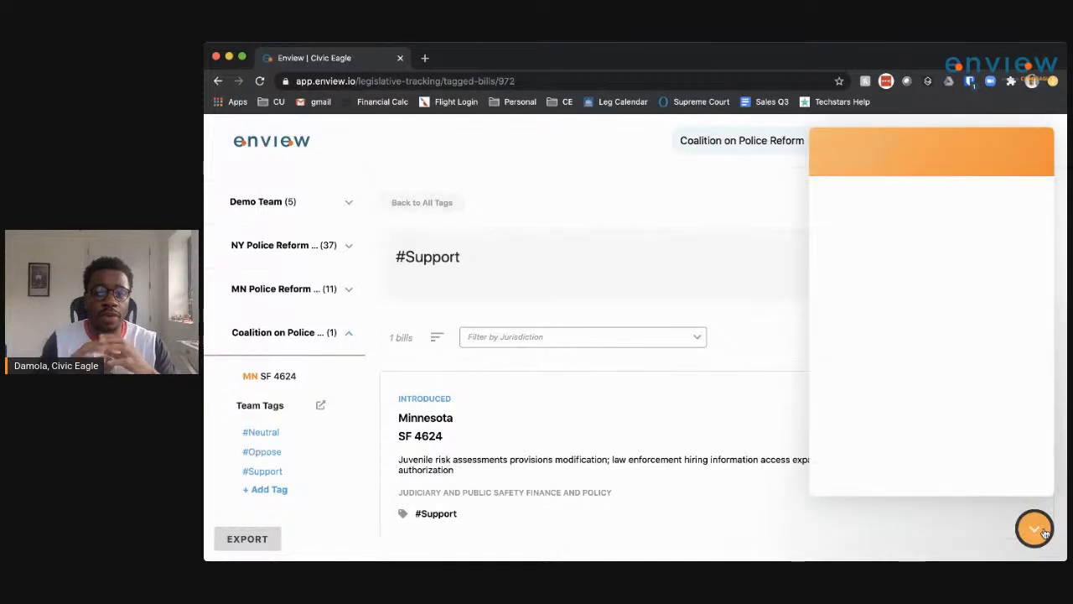